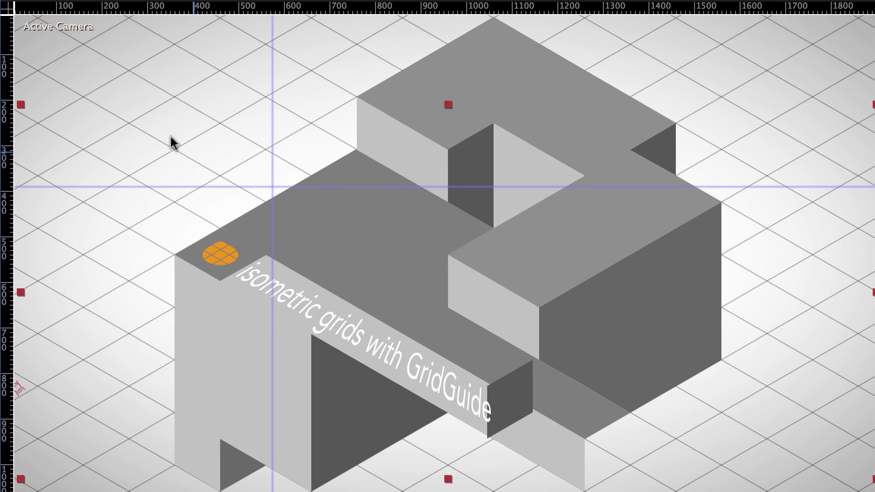
Drag the floating GridGuide panel onto the composition viewer over the isometric scene
drag(0, 73, 176, 82)
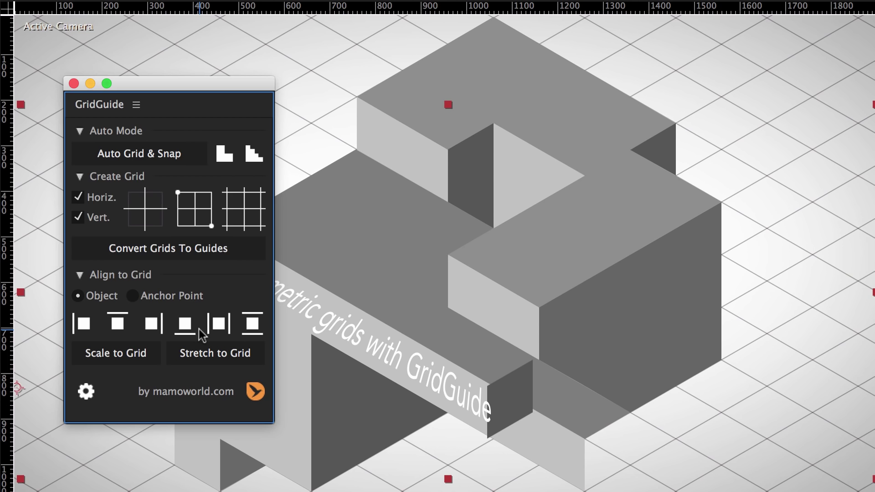
Select the orange box layer and snap it to the isometric grid with GridGuide's Align Bottom
click(510, 396)
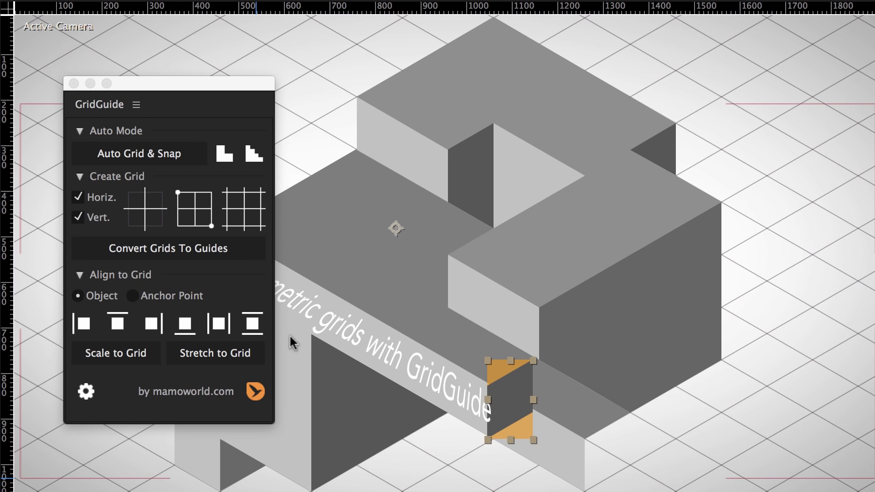
click(185, 324)
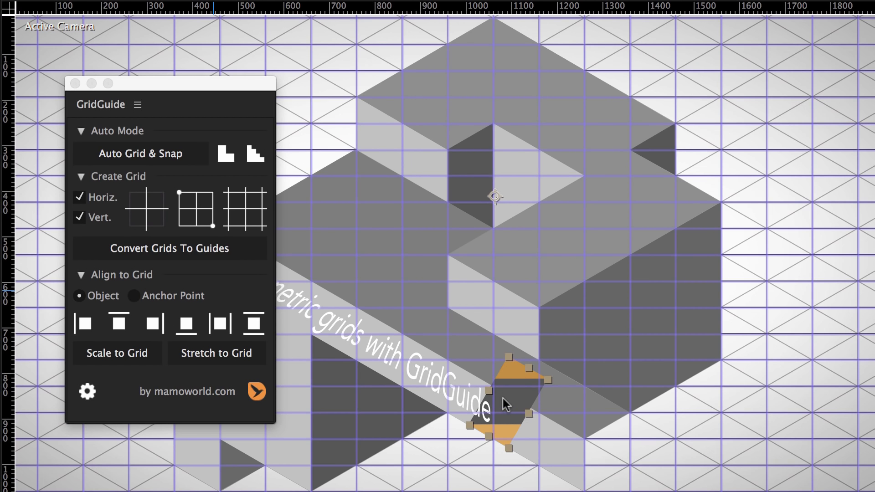
Align the orange piece to the square grid's bottom, top and right, then move it one cell right
click(192, 325)
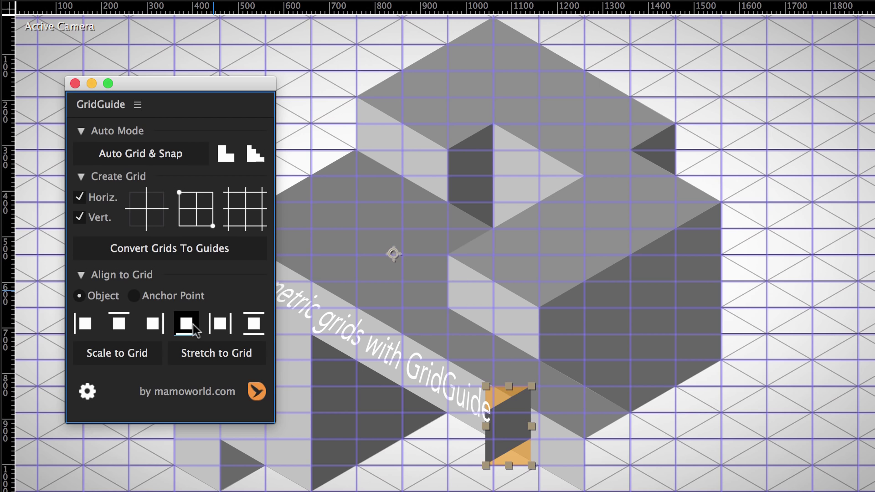
click(120, 325)
click(153, 326)
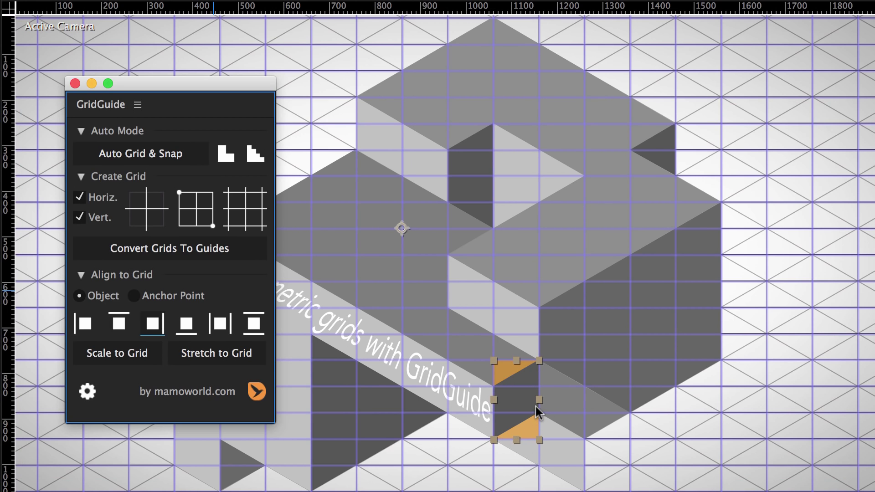
drag(538, 415, 620, 468)
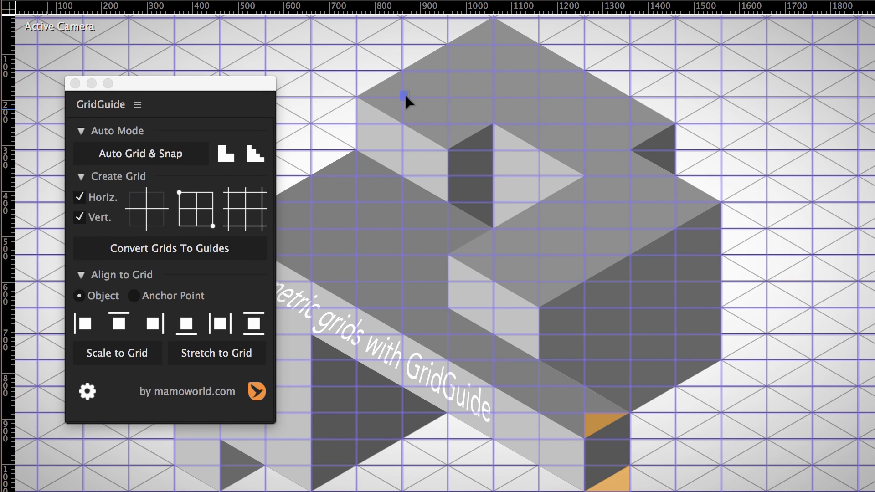
Draw a four-cornered dark face snapped to the grid with the Pen tool
click(448, 124)
click(493, 96)
click(493, 44)
click(405, 96)
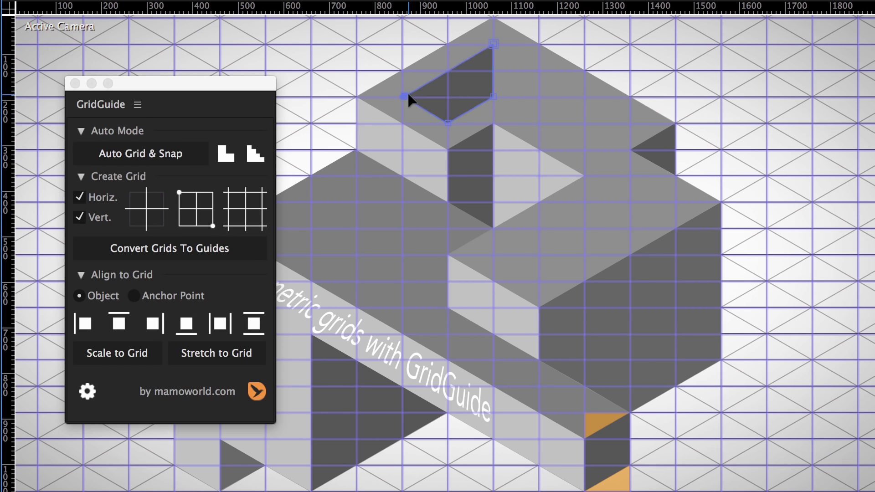
Draw a light triangular face snapped to the grid corners
click(493, 44)
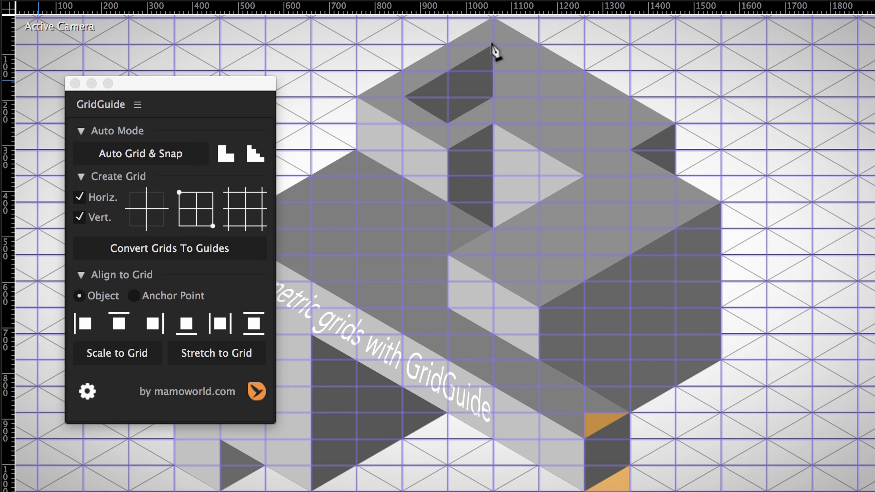
click(494, 97)
click(539, 71)
click(493, 44)
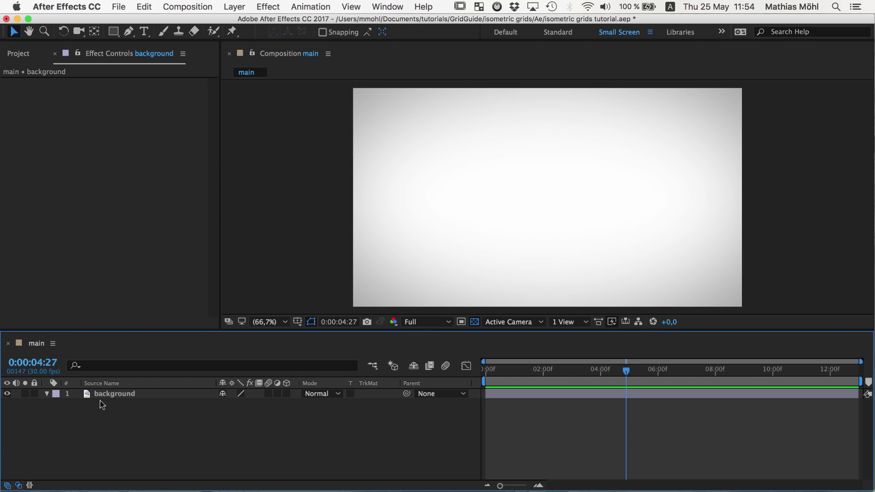
Select the background layer and open GridGuide.jsxbin from the Window menu
click(122, 395)
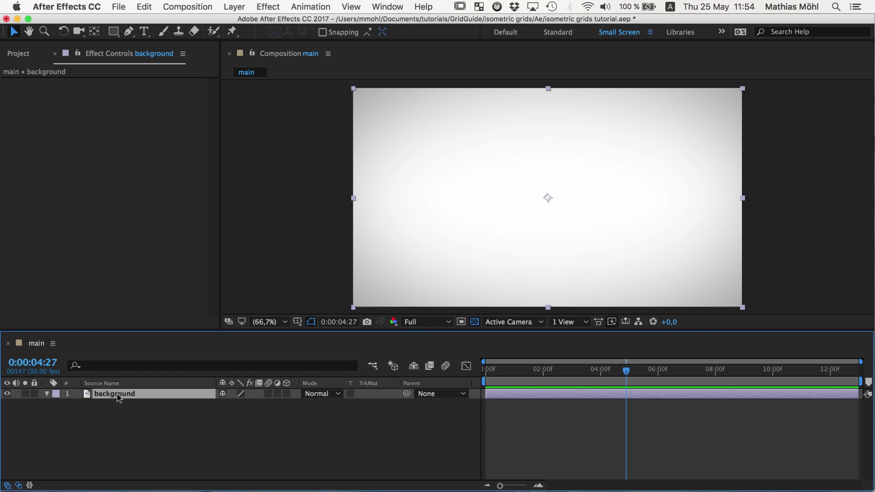
click(387, 7)
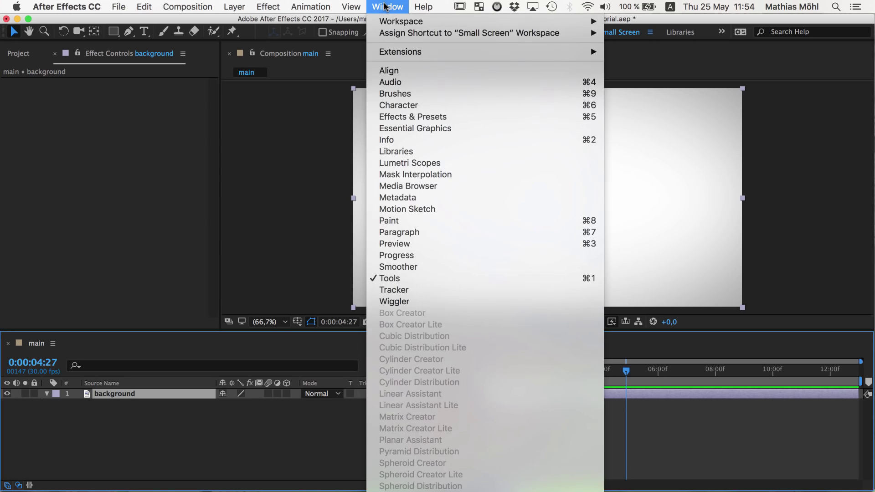
scroll(429, 369, down, 10)
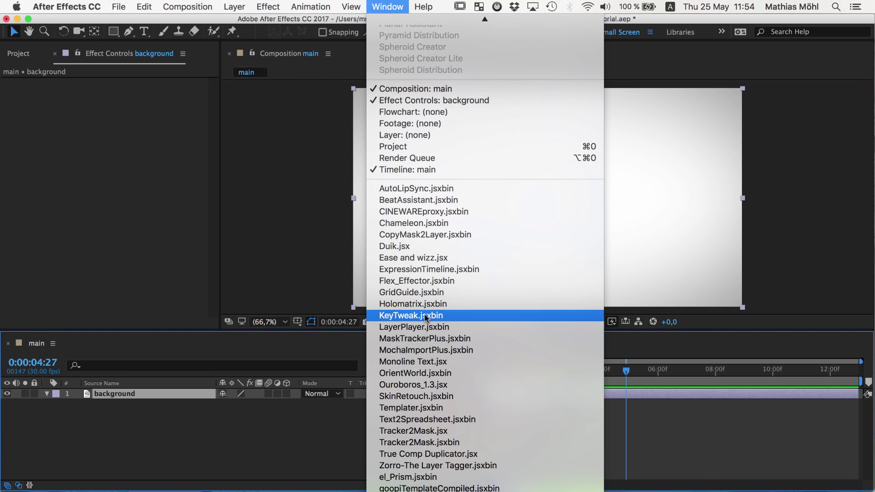
click(427, 296)
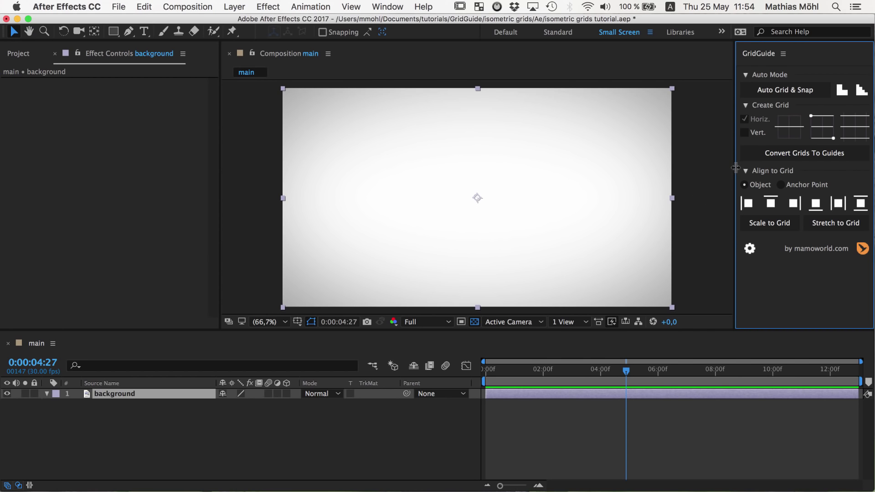
Widen the docked GridGuide panel and leave only Horiz. ticked for new grids
drag(733, 167, 721, 166)
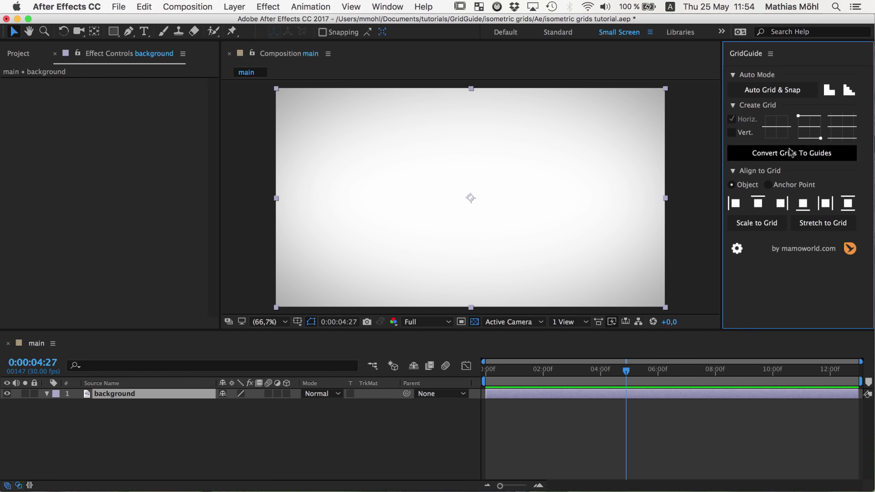
click(737, 133)
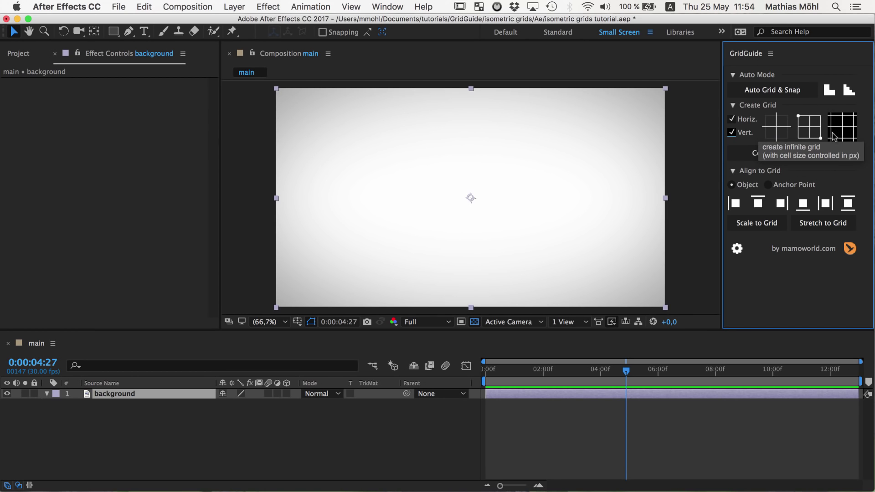
click(732, 133)
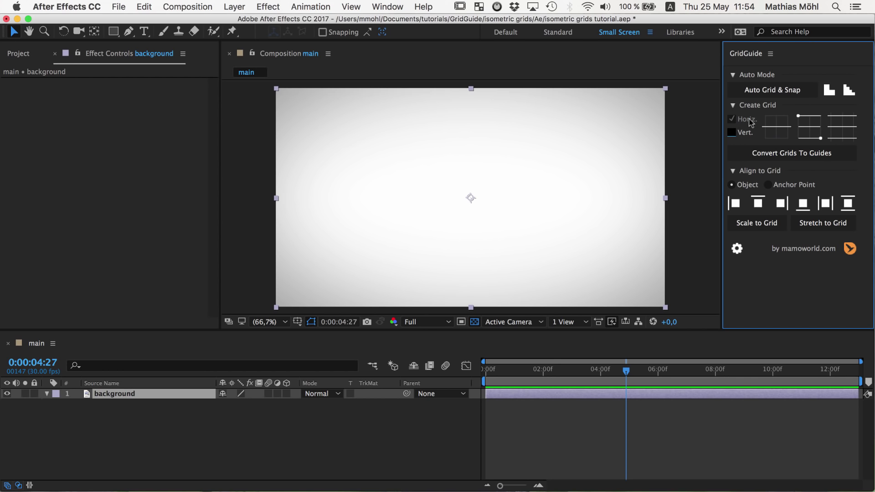
Create an infinite horizontal grid layer and set its Cell Height to 100
click(849, 132)
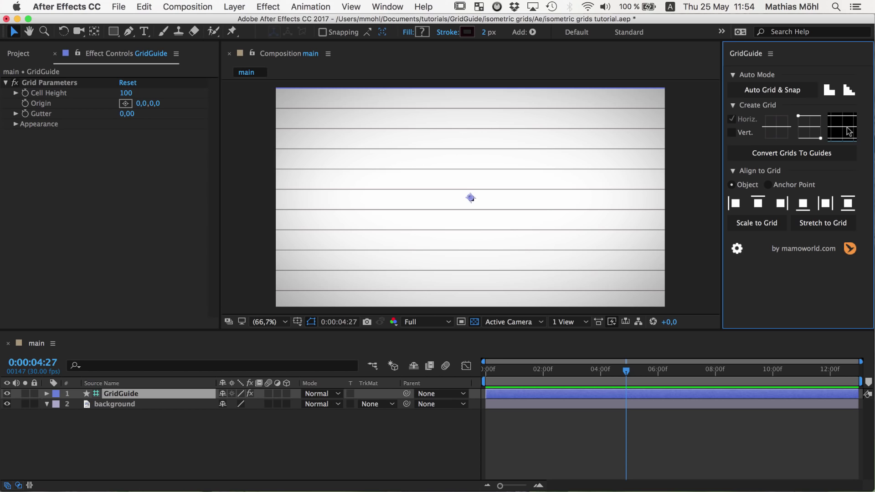
click(159, 400)
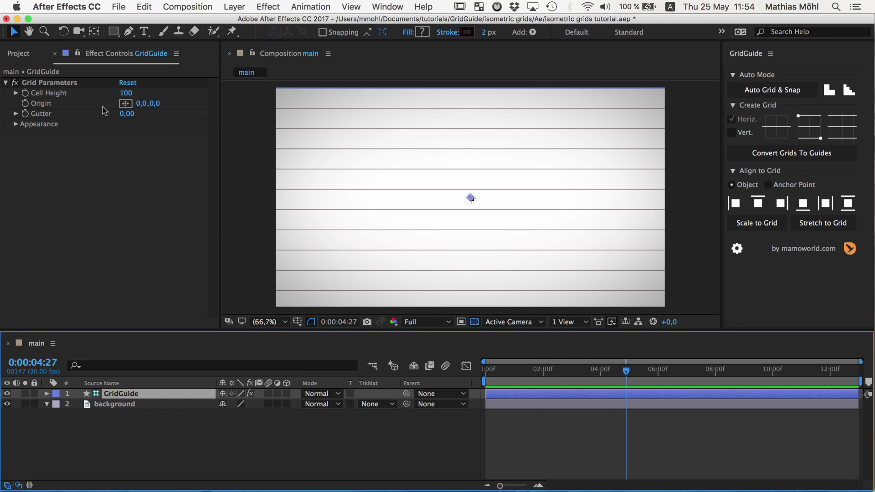
click(124, 103)
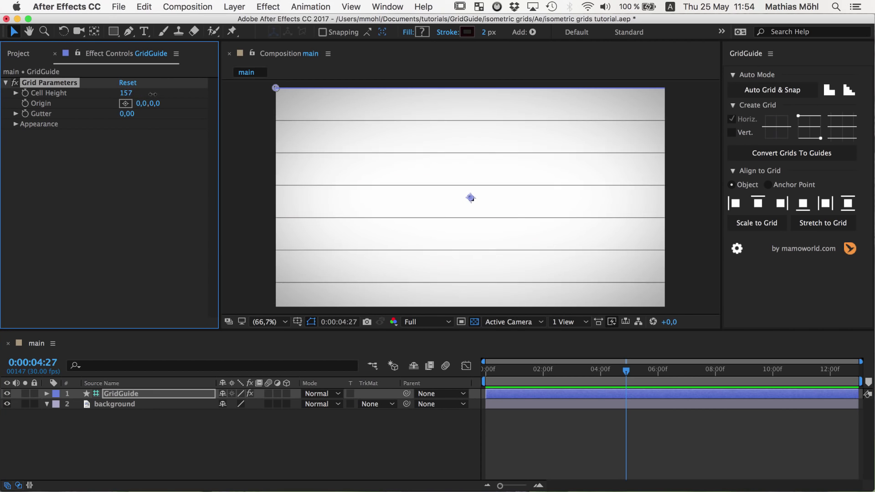
mouse_move(127, 97)
mouse_down()
mouse_move(137, 98)
mouse_move(126, 97)
mouse_up()
click(127, 93)
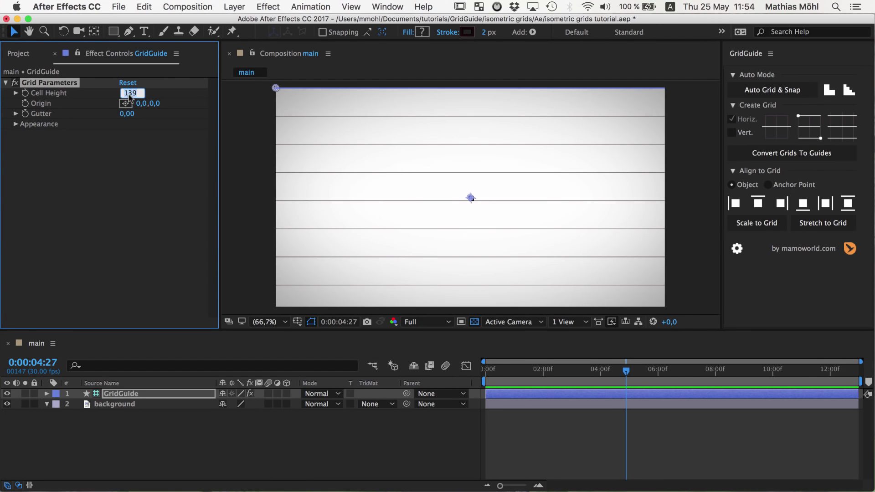
text(100)
key(Return)
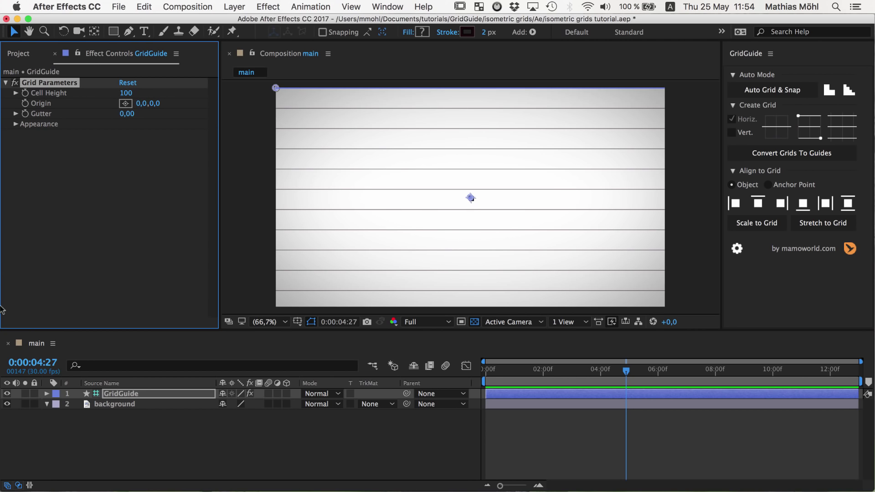
Expand the GridGuide layer's Transform properties and adjust its Rotation, returning it to 0°
click(122, 395)
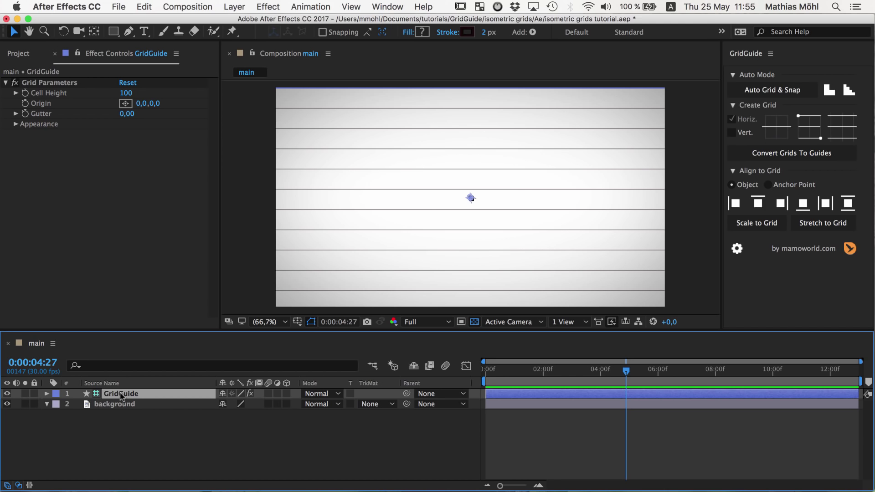
click(47, 394)
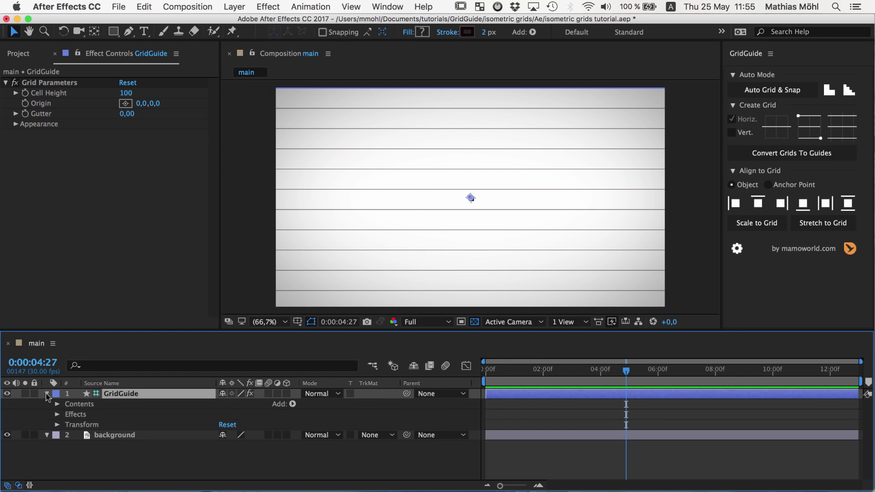
click(57, 425)
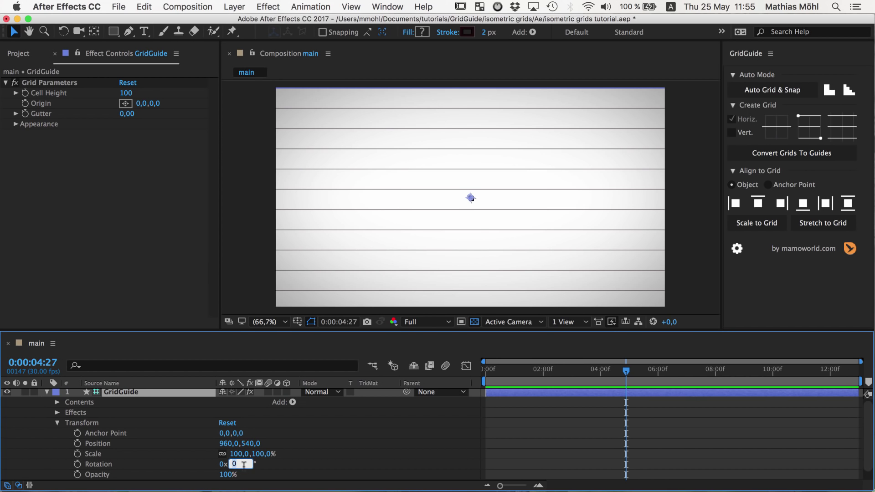
text(11)
key(Return)
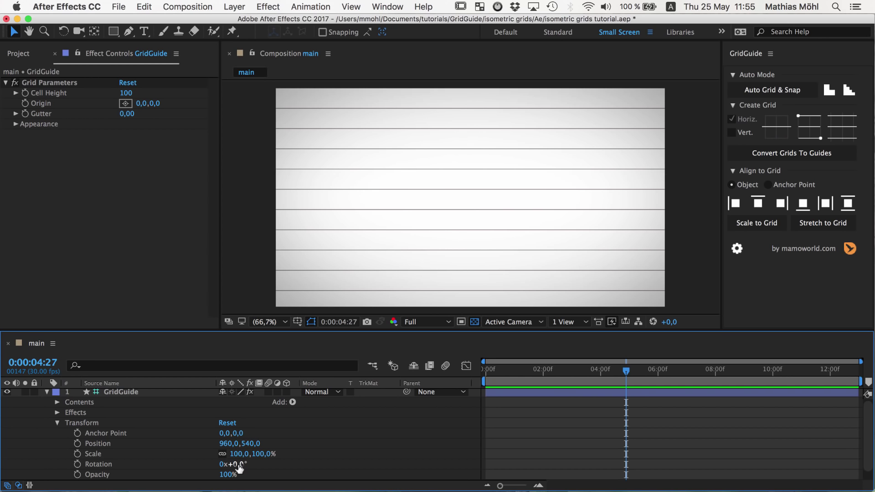
drag(245, 464, 244, 465)
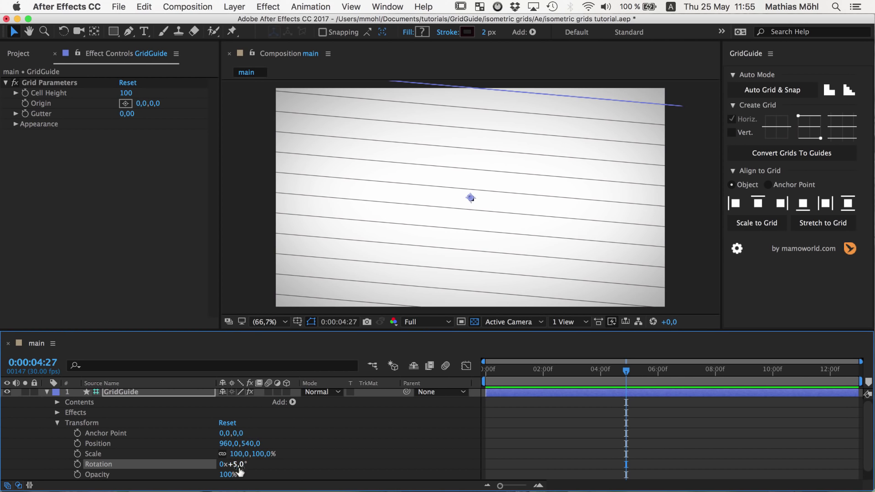
mouse_move(241, 465)
mouse_down()
mouse_move(250, 464)
mouse_move(236, 470)
mouse_up()
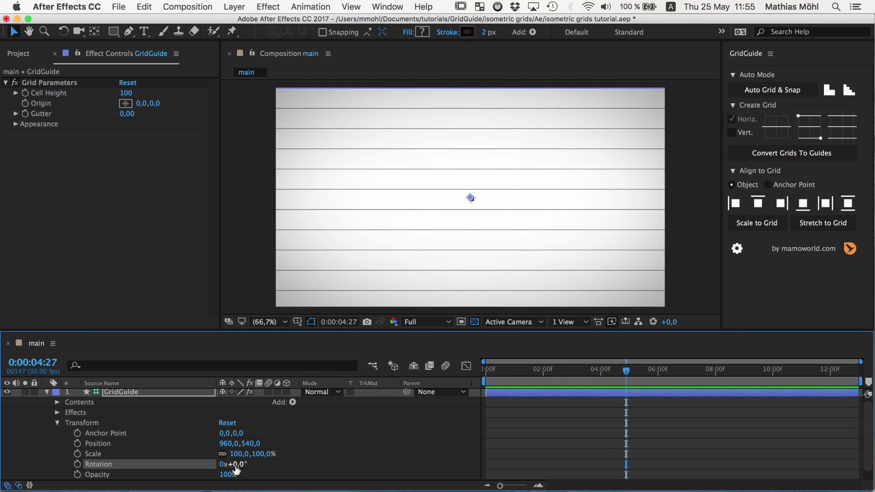
Reselect the GridGuide layer and edit its Anchor Point, entering -540 for Y
key(super+shift+a)
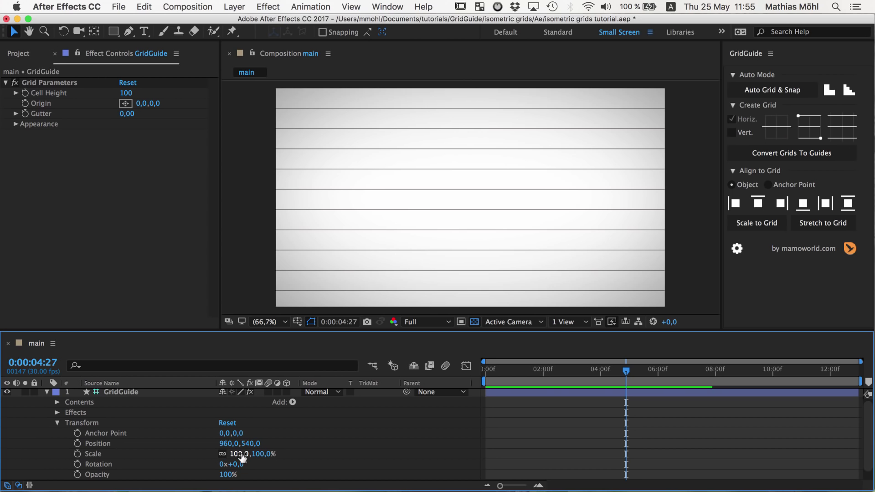
click(113, 395)
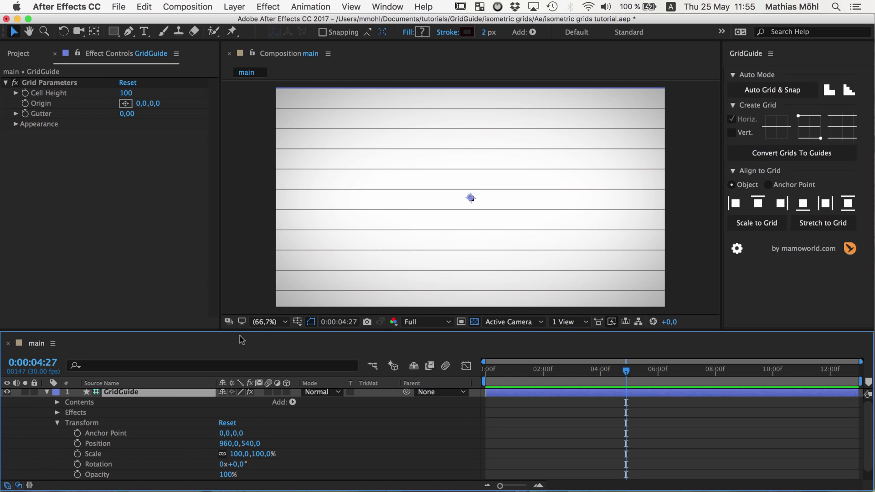
scroll(161, 428, up, 1)
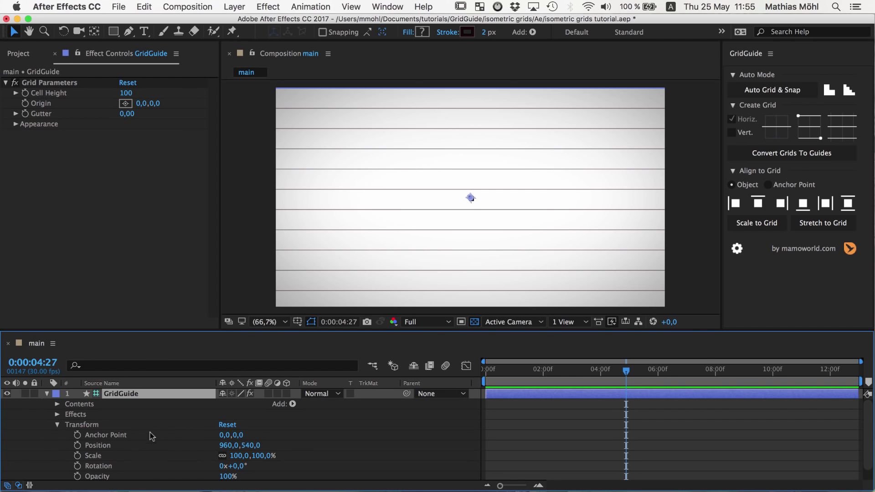
click(227, 435)
text(-960)
key(Tab)
text(-540)
click(296, 440)
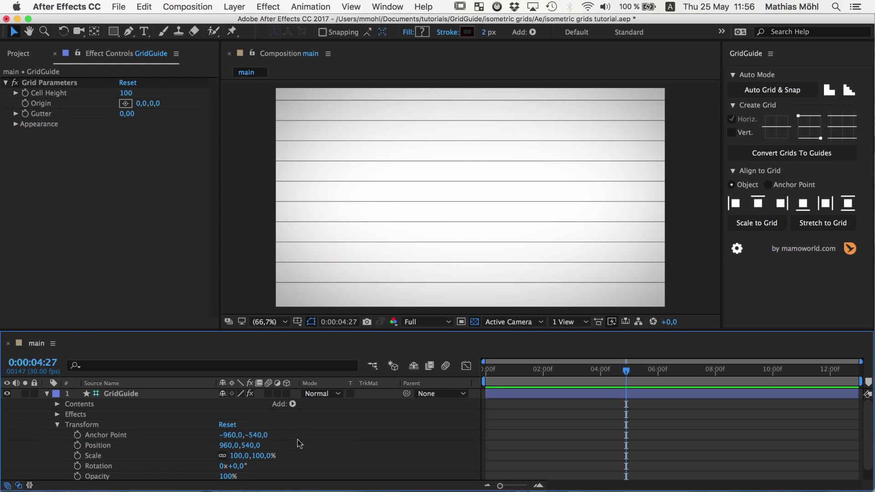
Try a wider Cell Height, then undo back to 100 with the GridGuide layer selected
click(120, 395)
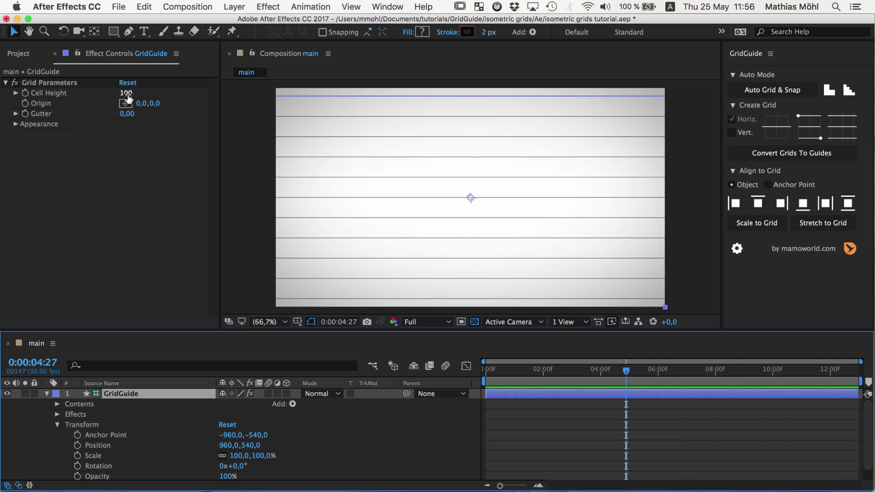
drag(127, 92, 146, 94)
key(super+z)
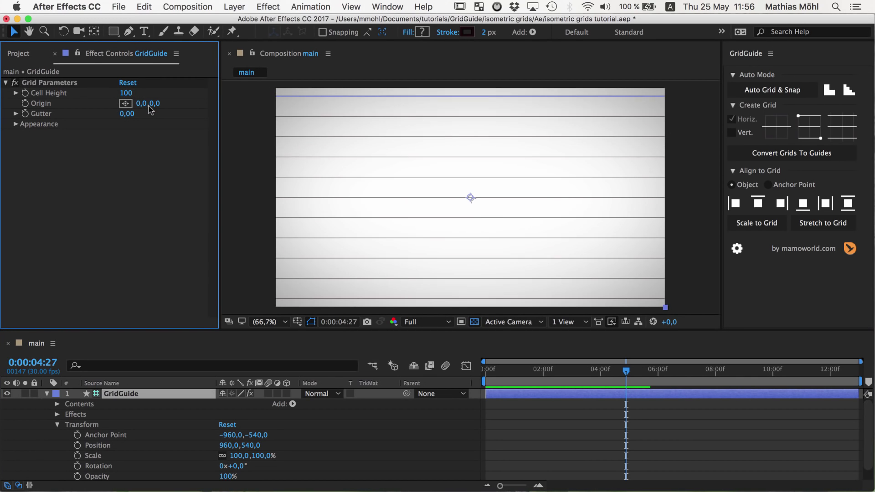
click(117, 396)
Rotate the GridGuide layer to 30°
key(r)
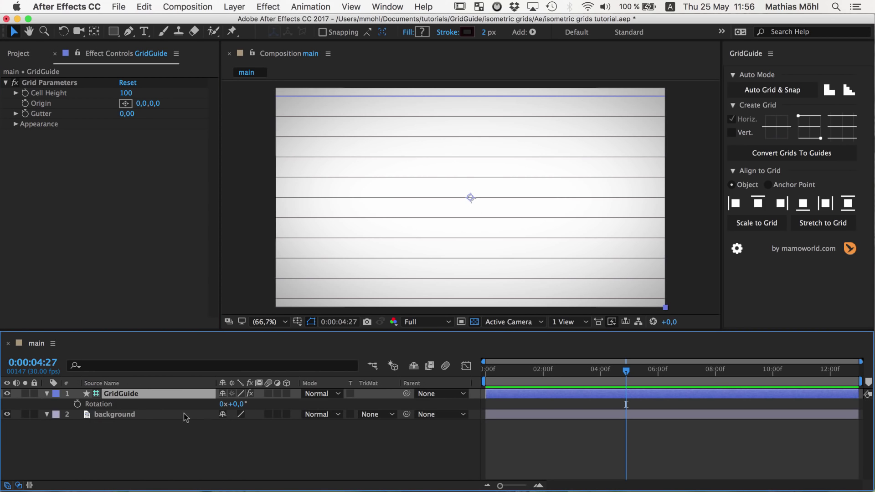
click(246, 404)
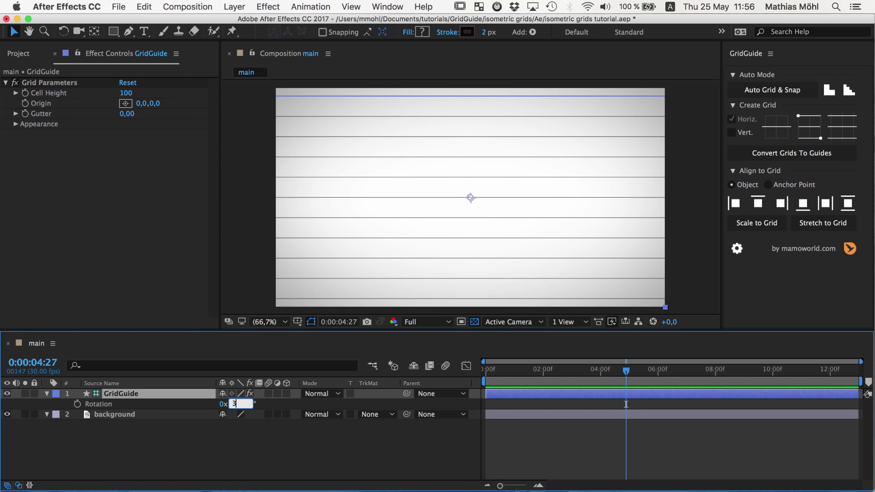
key(Return)
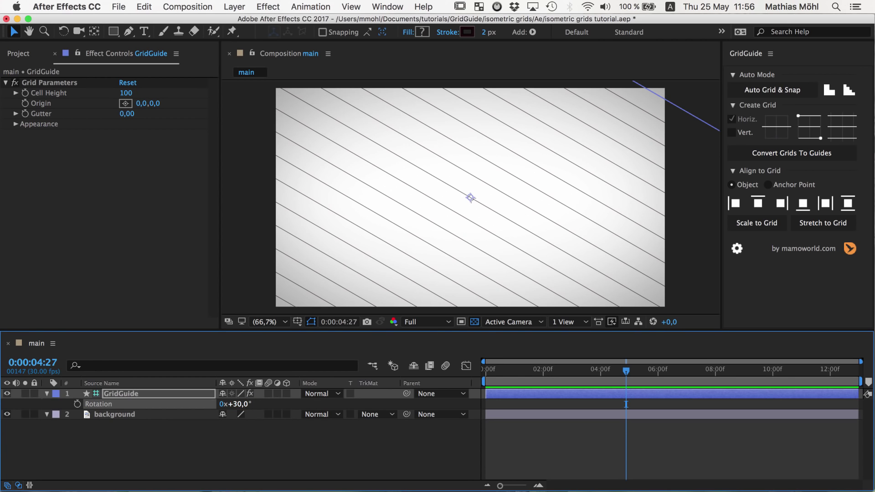
Duplicate the layer as GridGuide 2 rotated to −30°, and tick Vert. in GridGuide
key(super+d)
key(r)
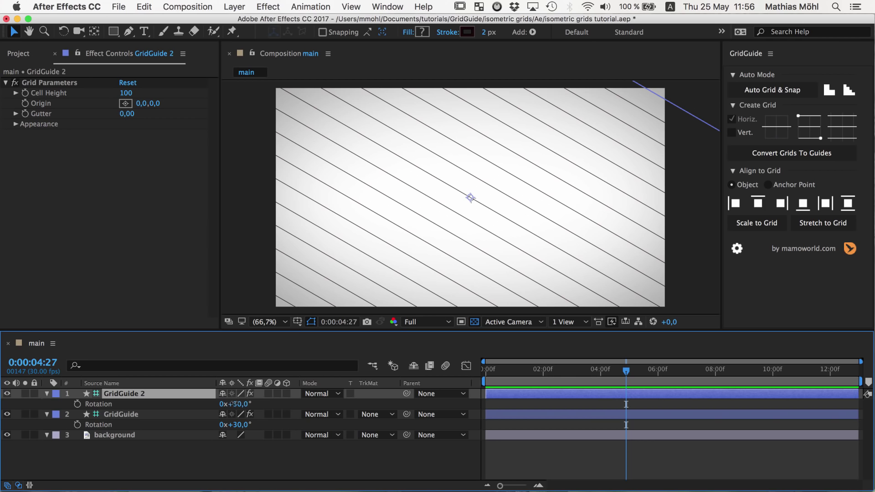
click(235, 404)
text(-30)
key(Return)
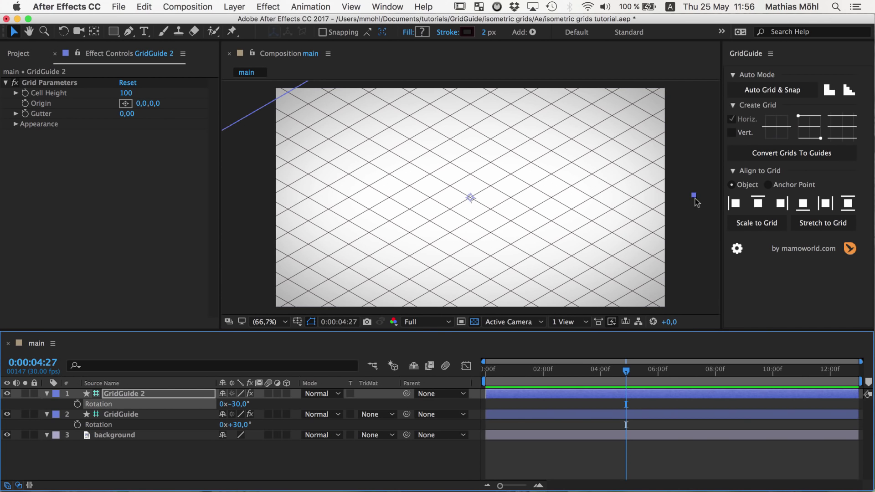
click(732, 133)
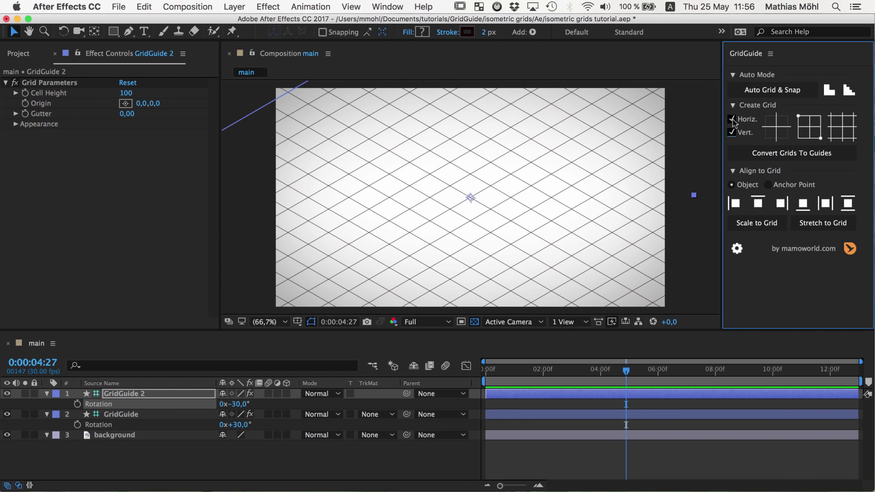
Create an infinite vertical-only grid layer with its Anchor Point set to -960, -540
click(732, 120)
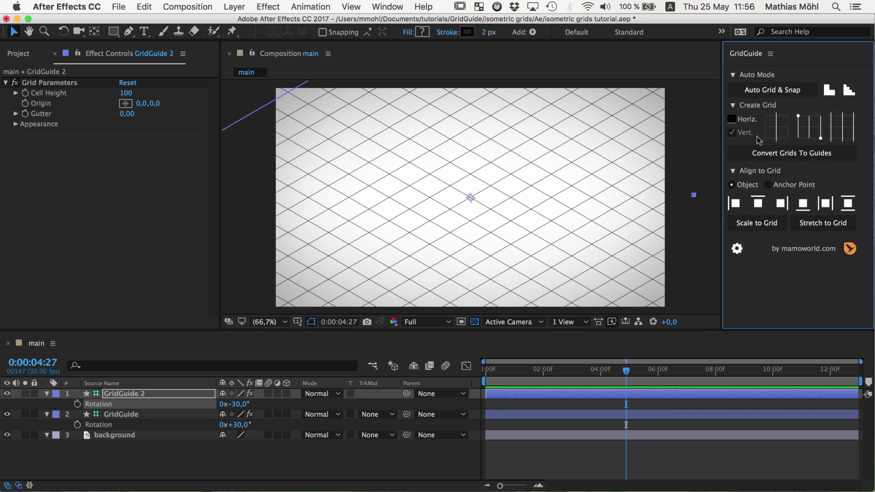
click(852, 127)
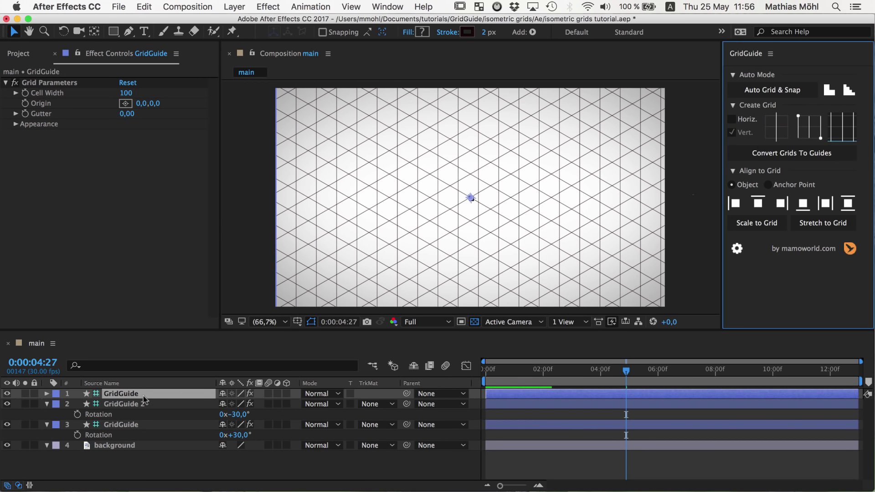
key(a)
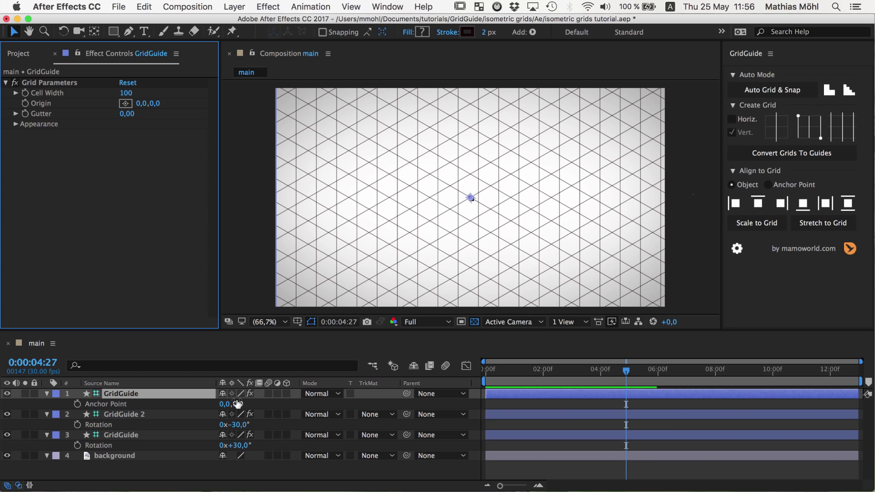
click(223, 405)
text(-)
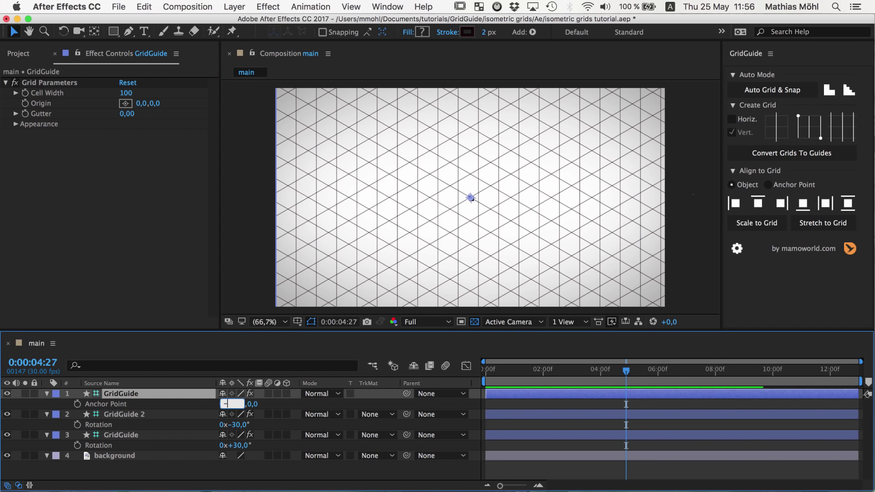
text(960)
key(Tab)
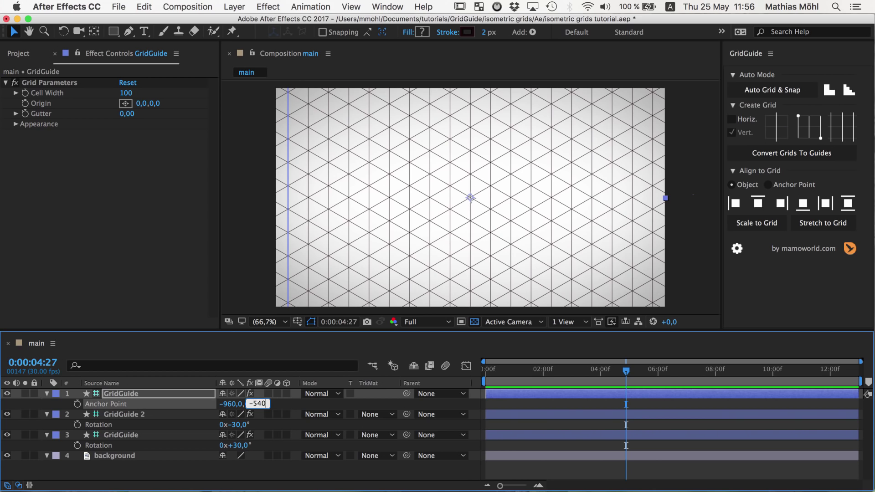
key(Return)
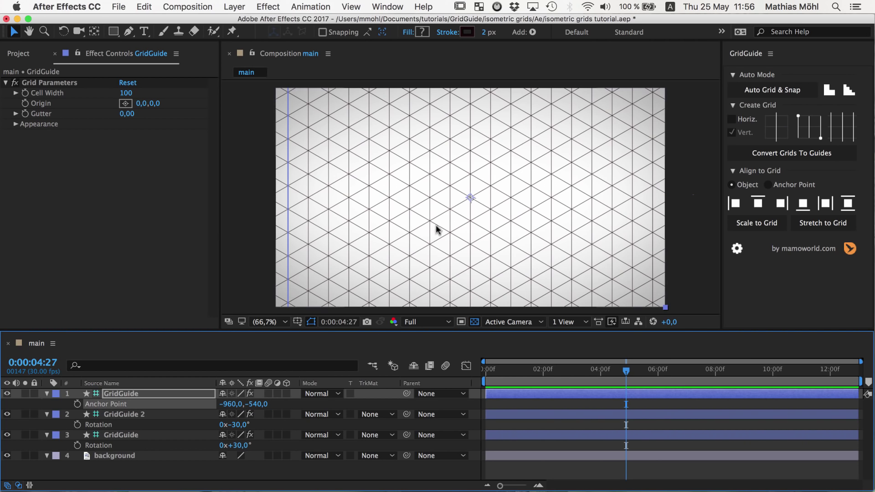
scroll(467, 207, up, 3)
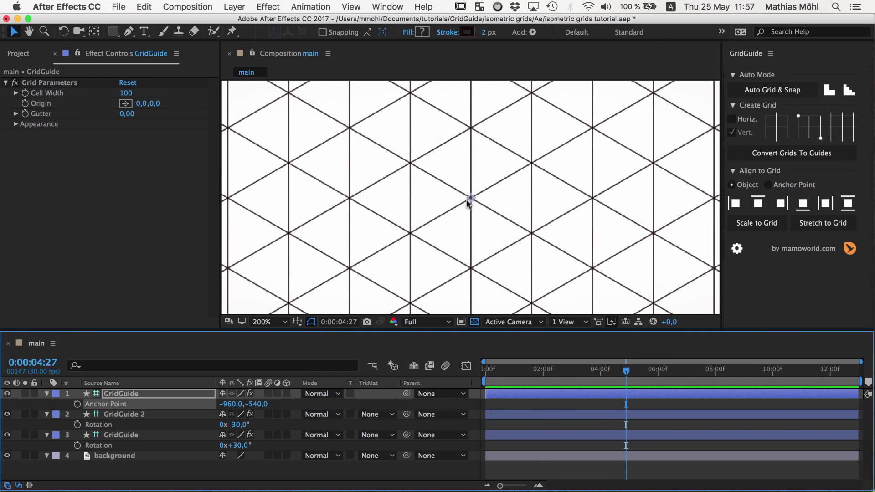
scroll(469, 188, down, 2)
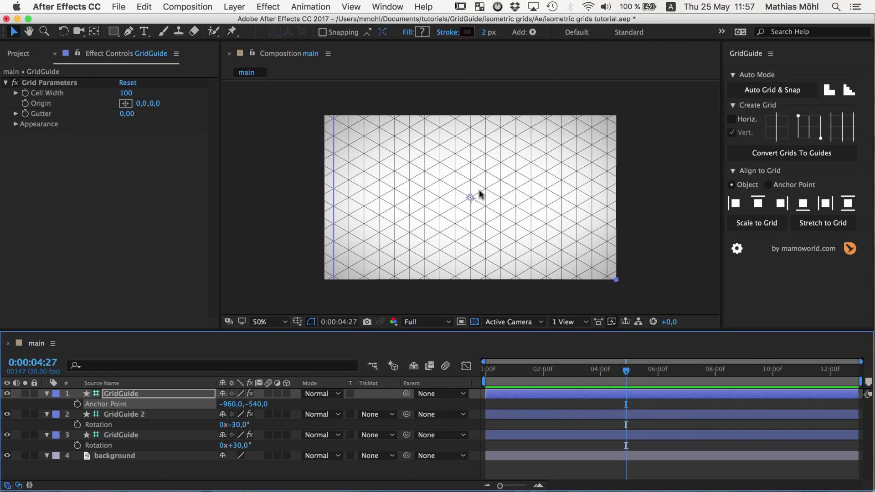
scroll(480, 194, up, 2)
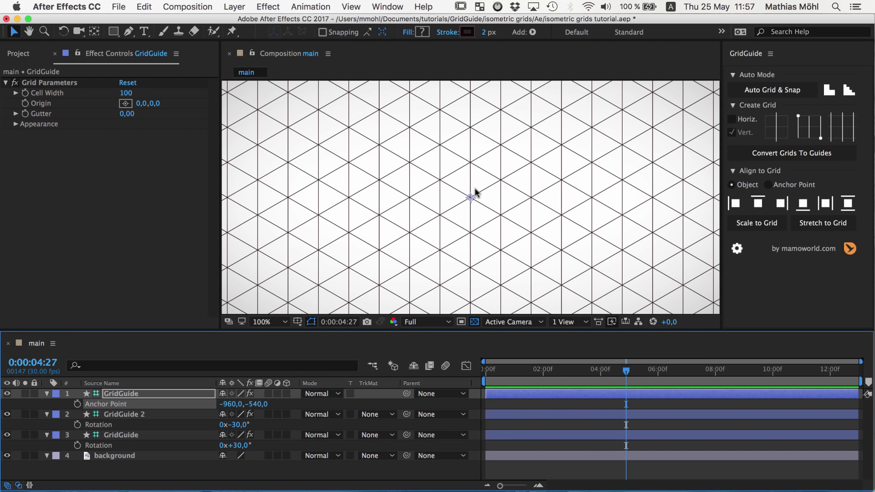
scroll(474, 192, down, 1)
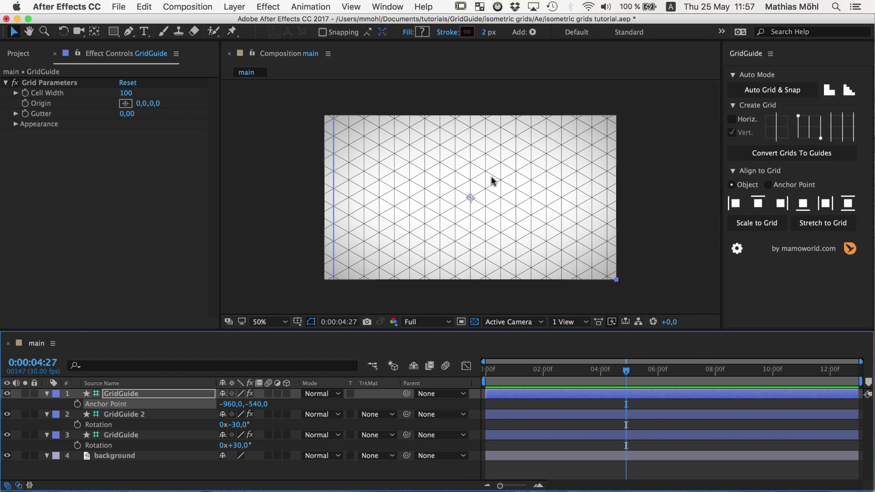
Create an infinite horizontal-only grid layer with Anchor Point -960, -540
click(732, 120)
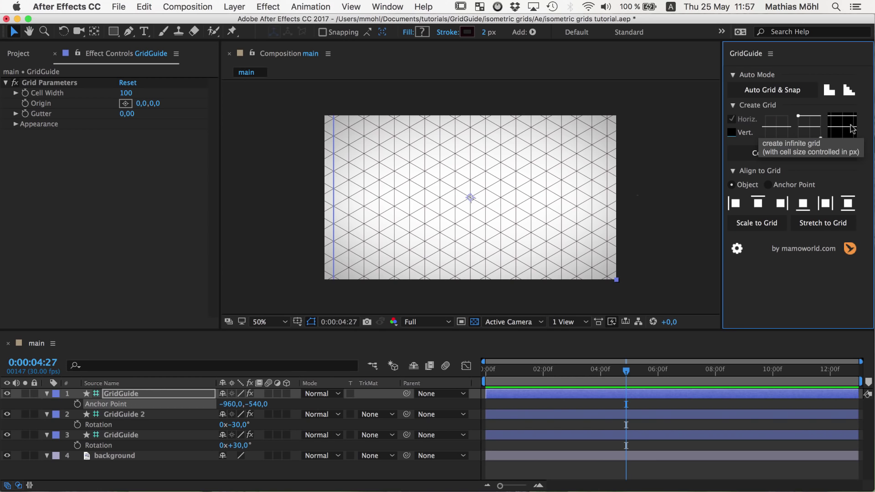
click(852, 129)
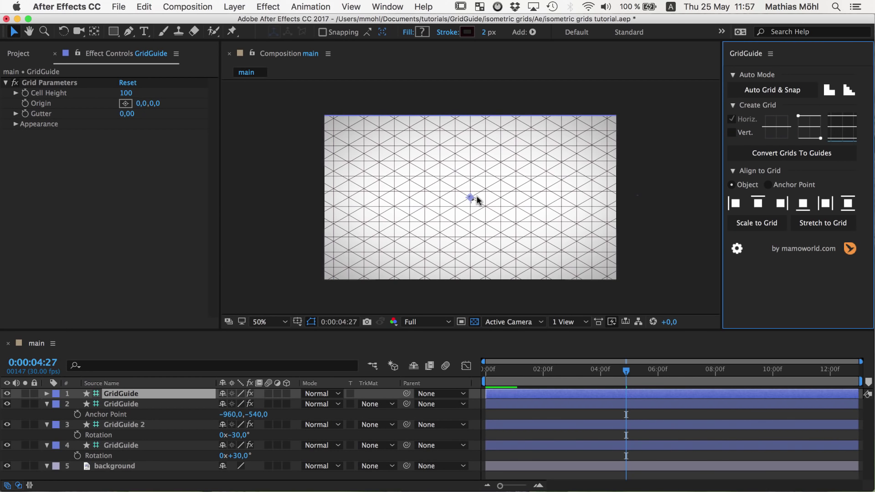
scroll(475, 196, up, 2)
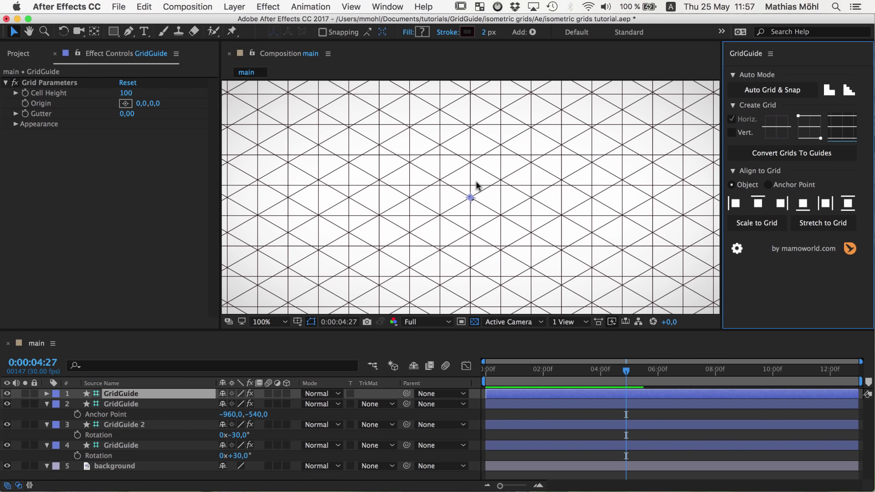
click(127, 392)
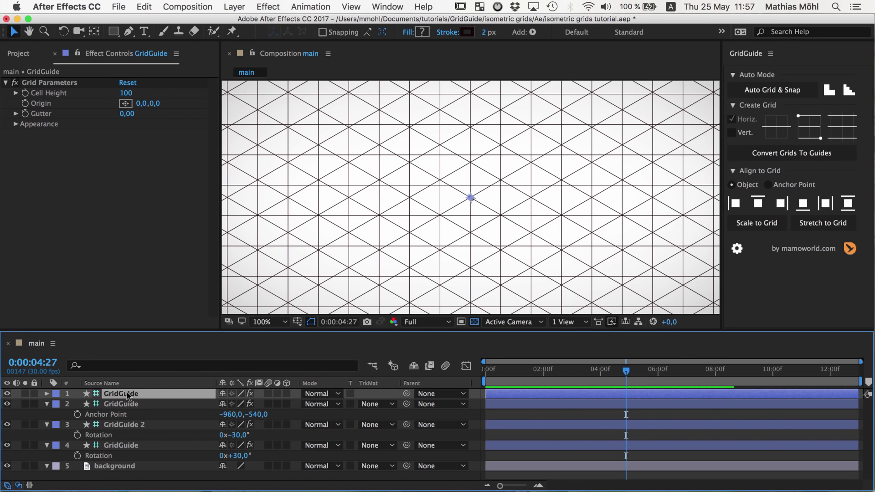
key(a)
click(225, 404)
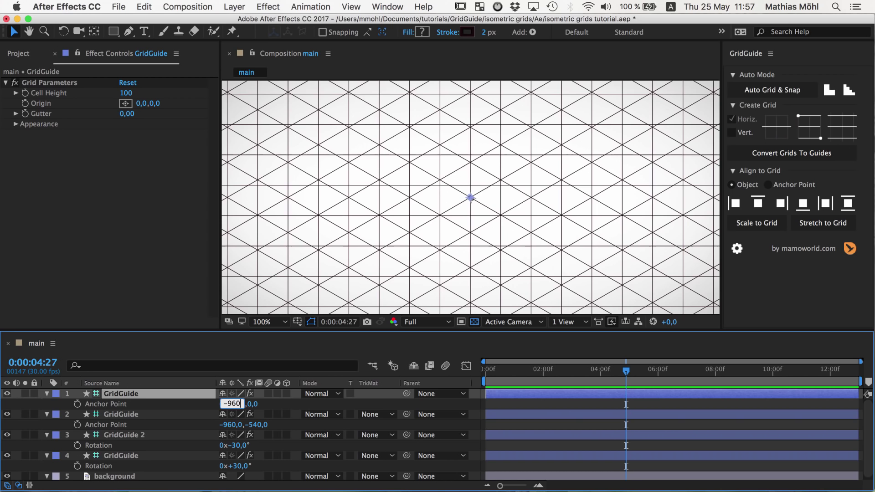
key(Tab)
text(-540)
key(Return)
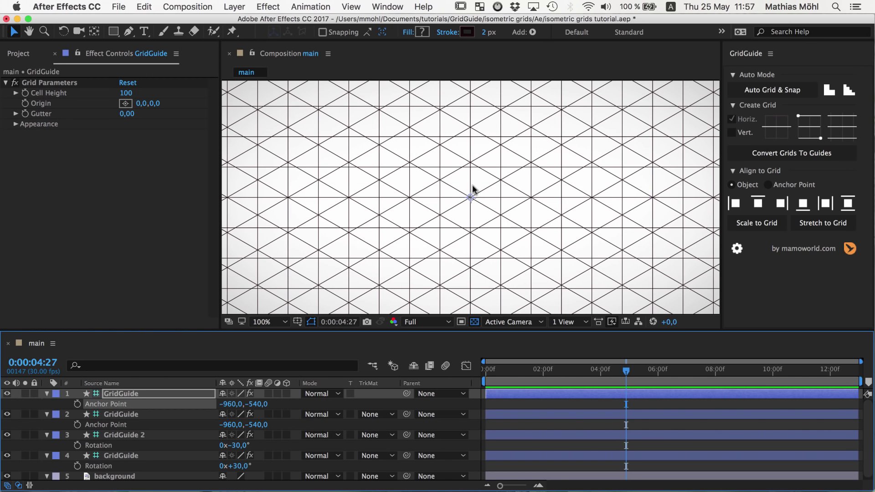
Zoom the view to 200% and scrub the horizontal grid's Cell Height to 58
key(period)
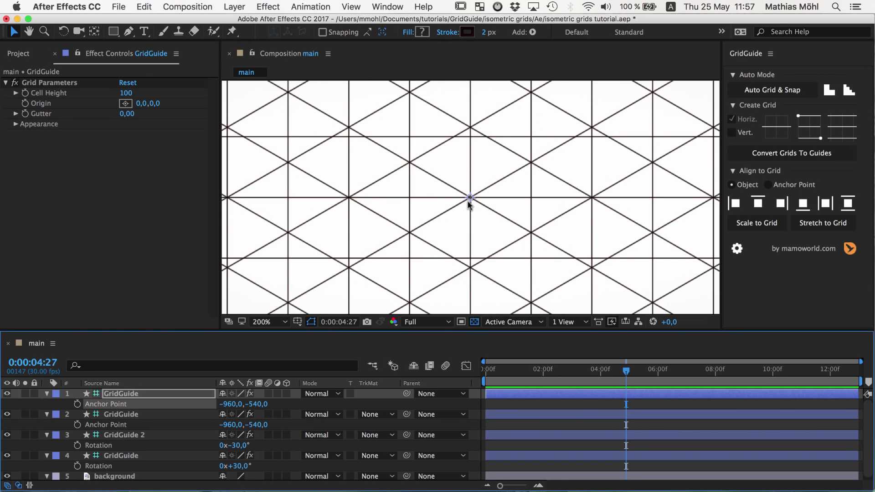
click(142, 393)
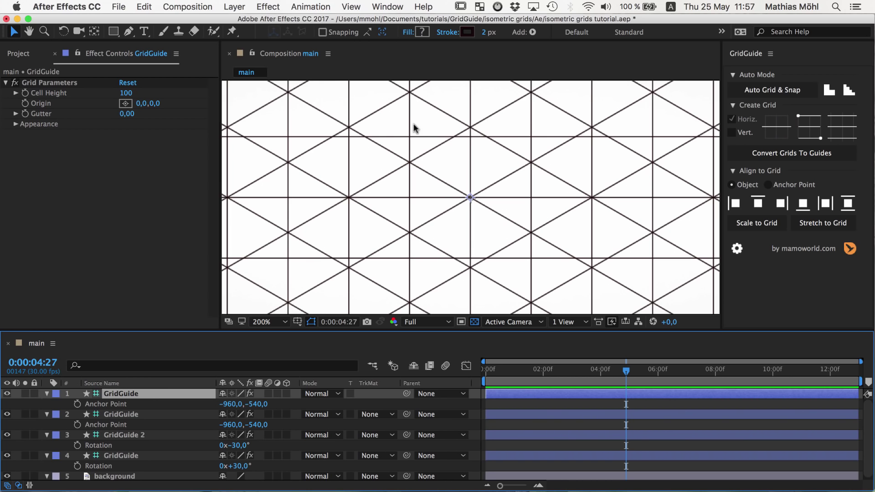
drag(125, 93, 112, 106)
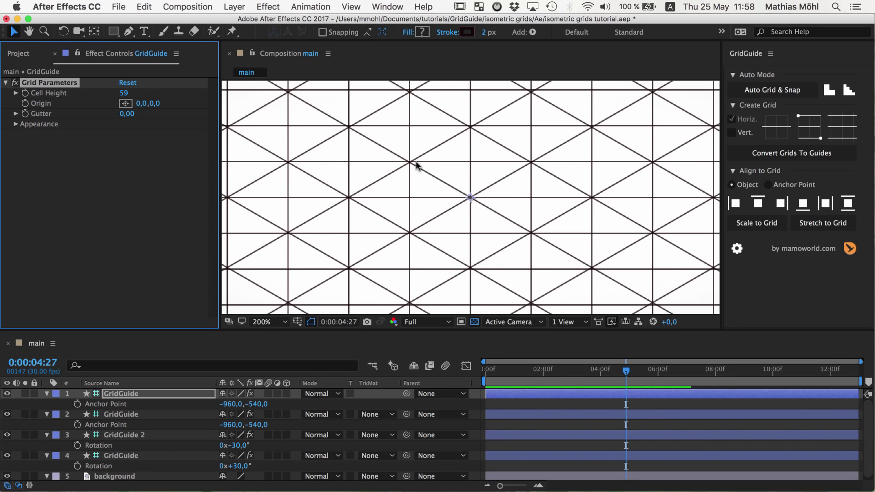
drag(129, 94, 132, 99)
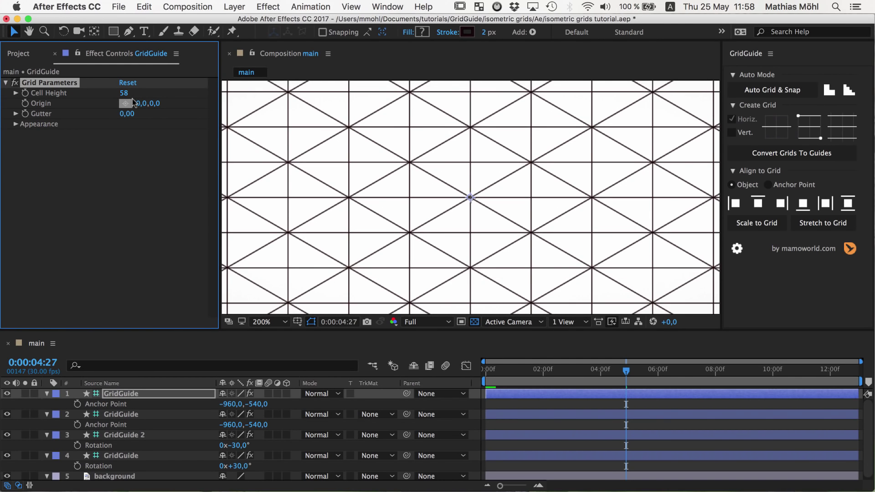
drag(124, 93, 124, 93)
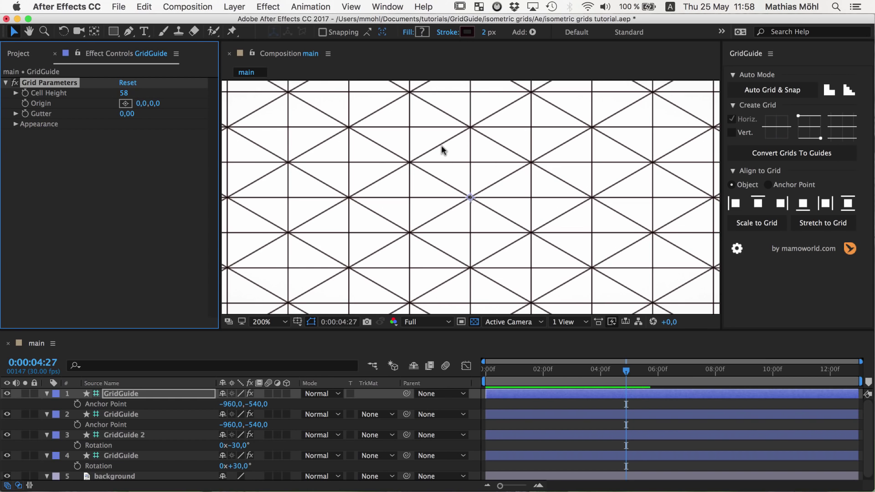
Expand the top layer's Grid Parameters and reset its Cell Height to 100
click(130, 395)
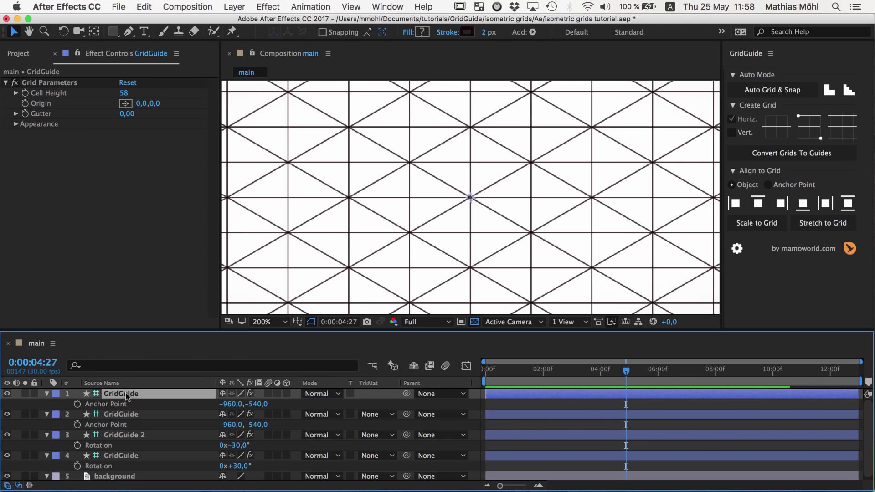
key(e)
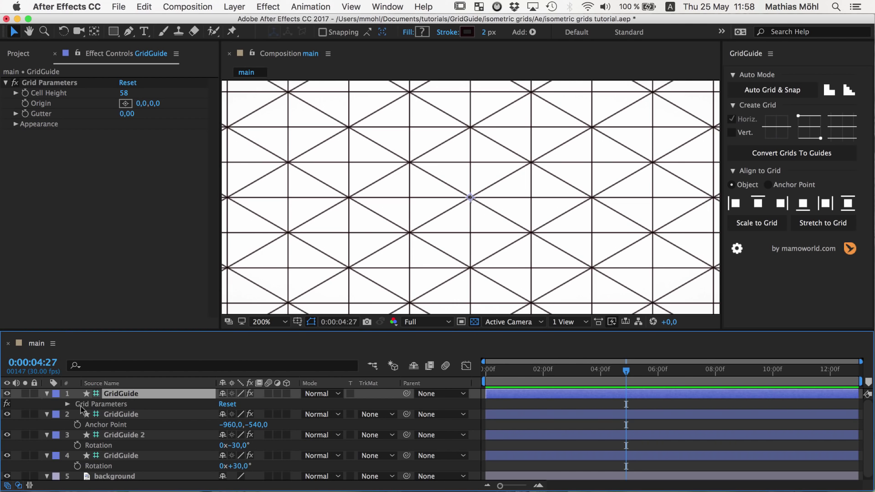
click(68, 404)
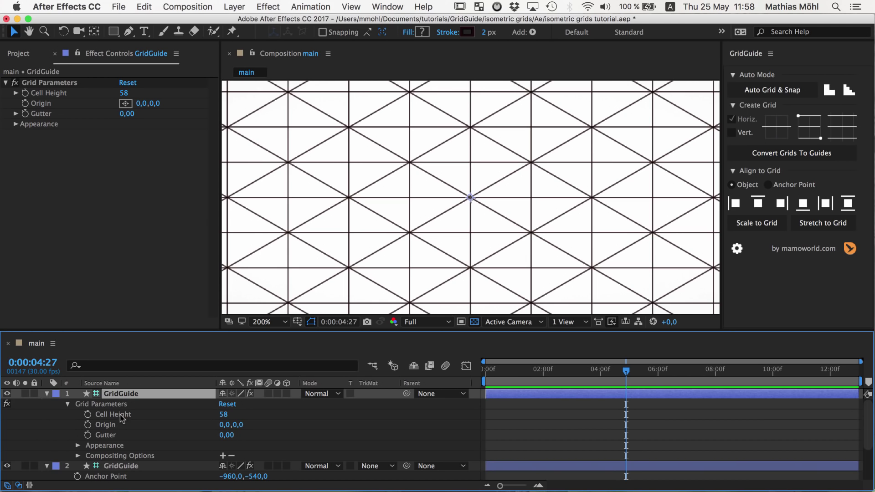
click(224, 414)
text(100)
key(Return)
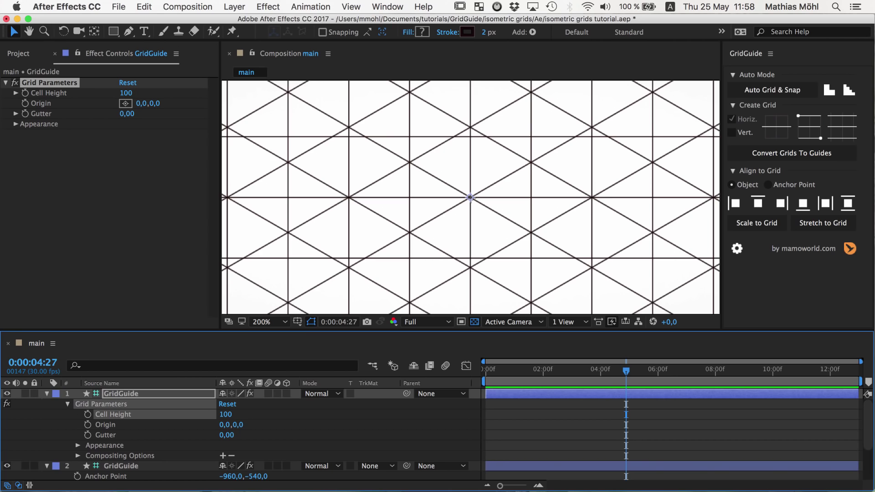
Add the expression 'value / Math.sqrt(3)' to Cell Height and commit it
alt+click(90, 417)
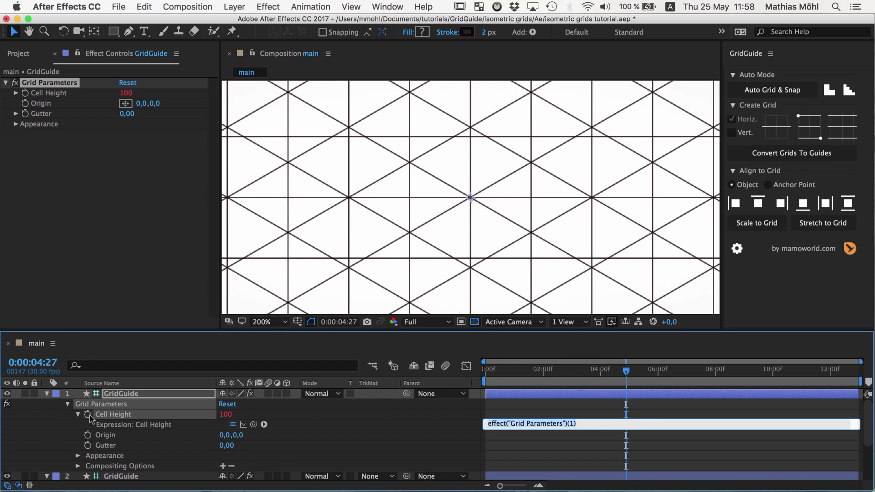
text(value /)
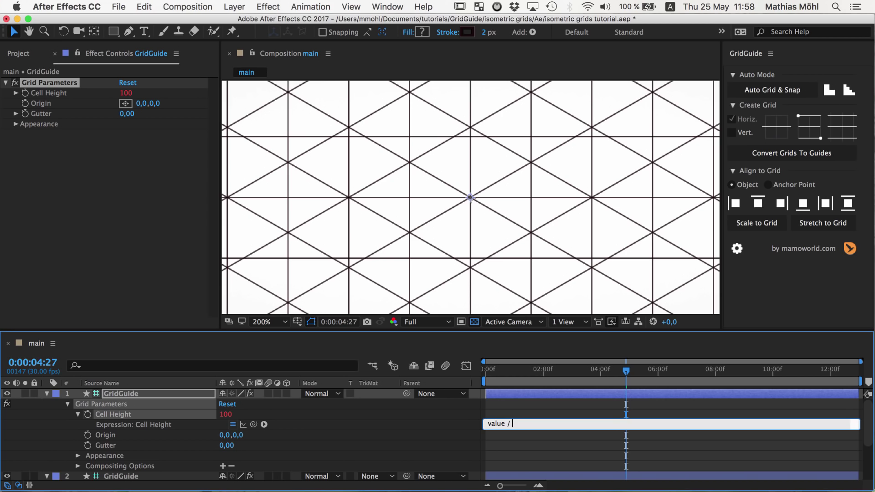
text(Math.sqrt(/)
key(BackSpace)
click(464, 424)
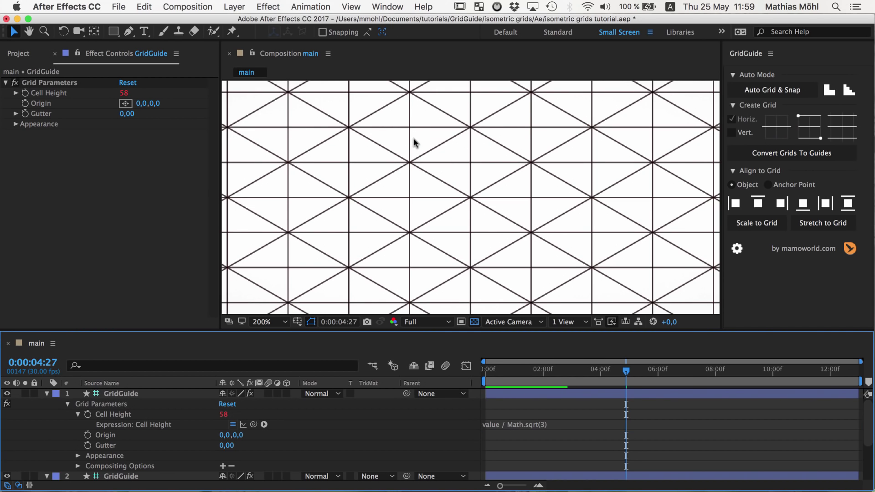
scroll(425, 163, down, 3)
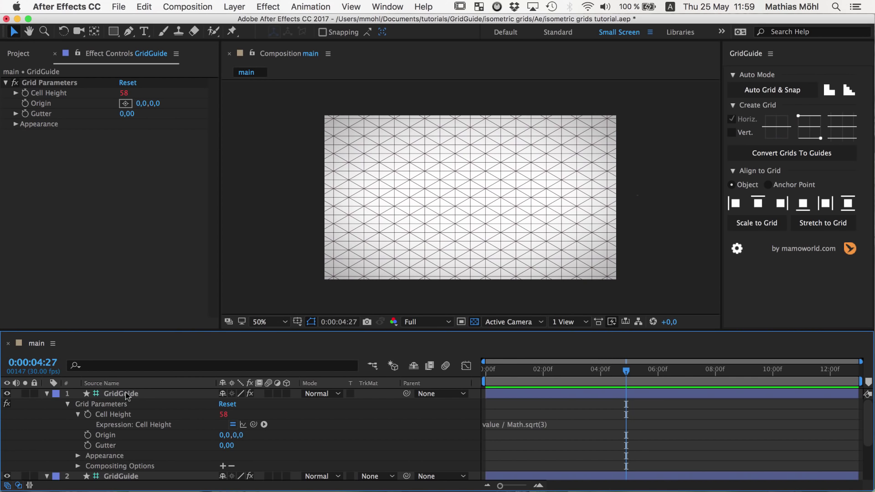
scroll(125, 392, down, 6)
Set Cell Height to 150 on the +30° GridGuide layer and on GridGuide 2 (−30°)
click(123, 455)
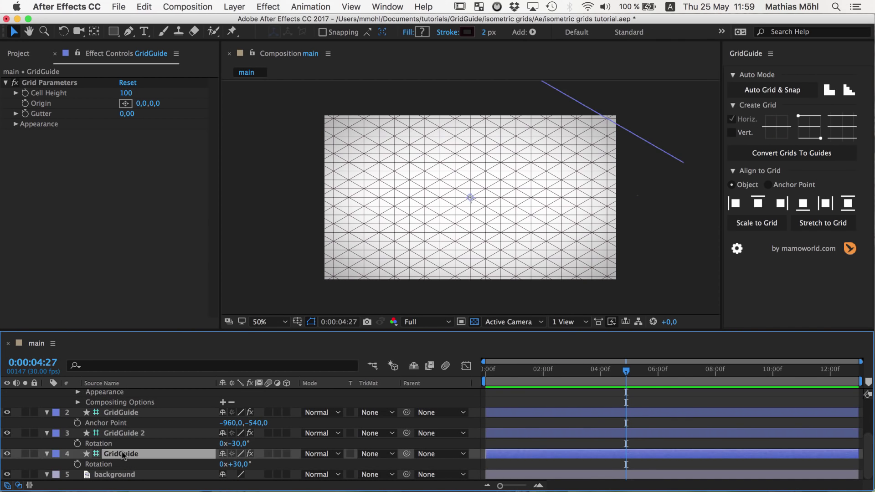
click(126, 93)
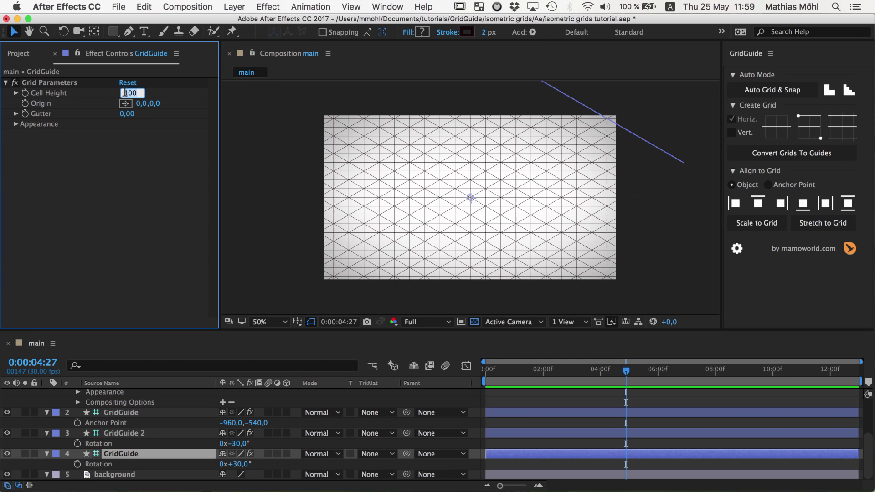
text(150)
key(Return)
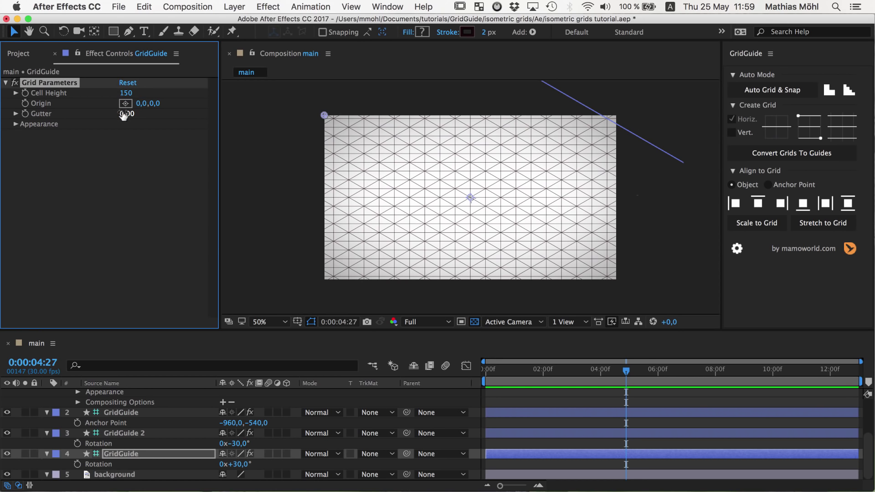
click(135, 434)
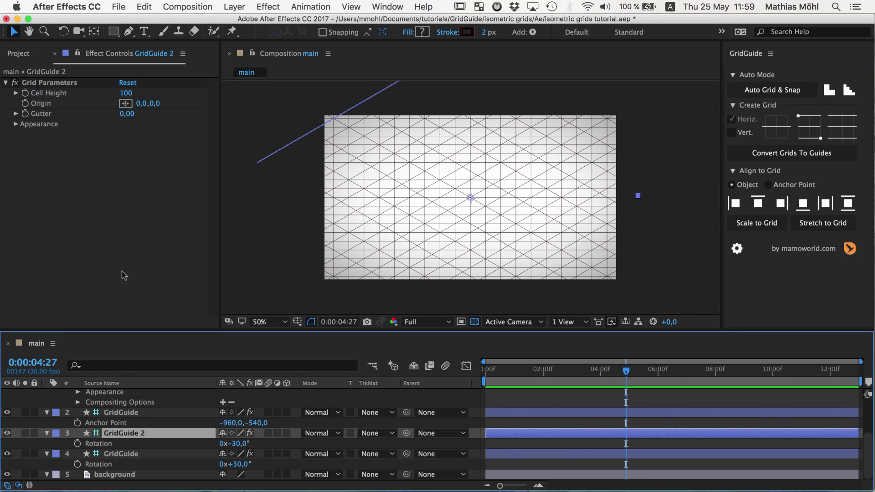
click(127, 93)
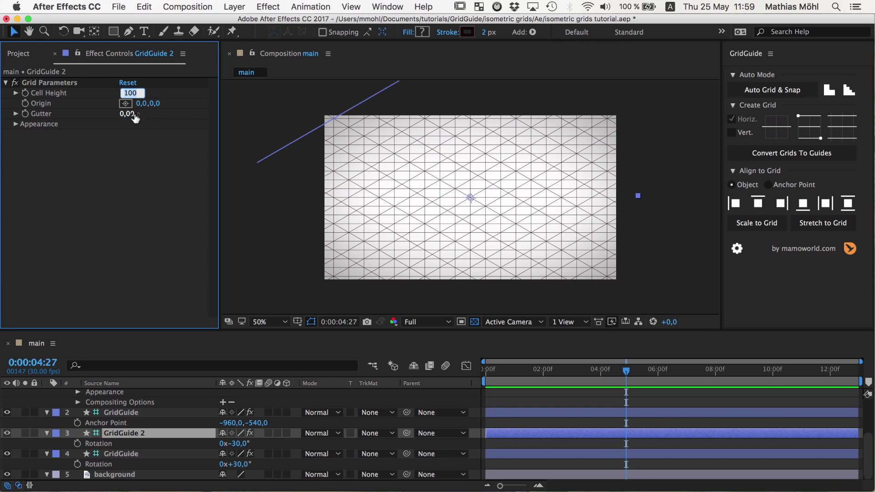
text(150)
key(Return)
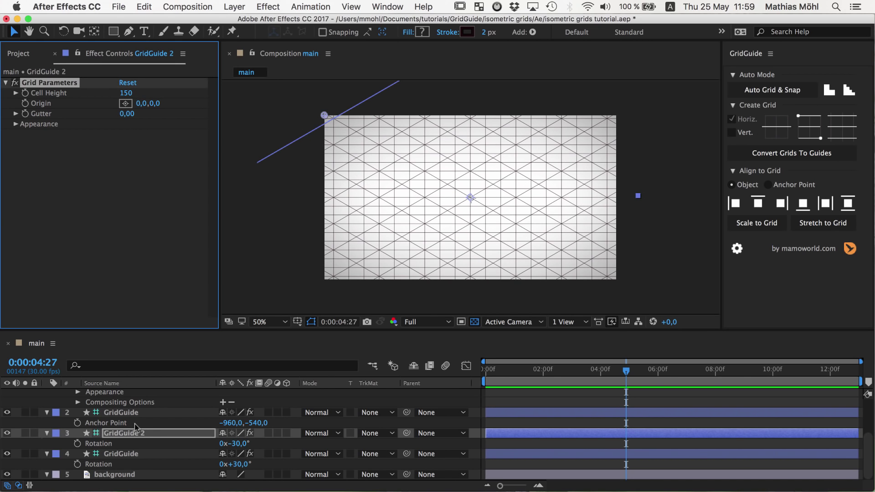
Set the vertical layer's Cell Width and the top layer's Cell Height to 150, making its expression yield 87
click(130, 413)
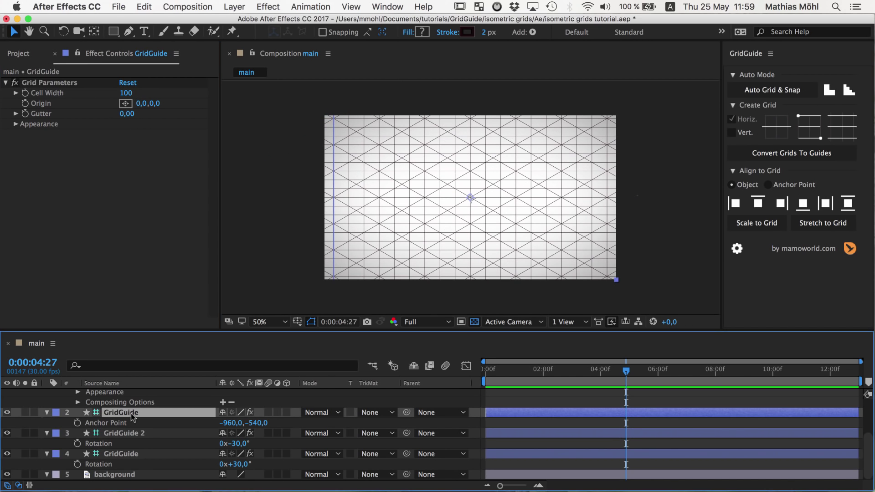
click(125, 93)
text(150)
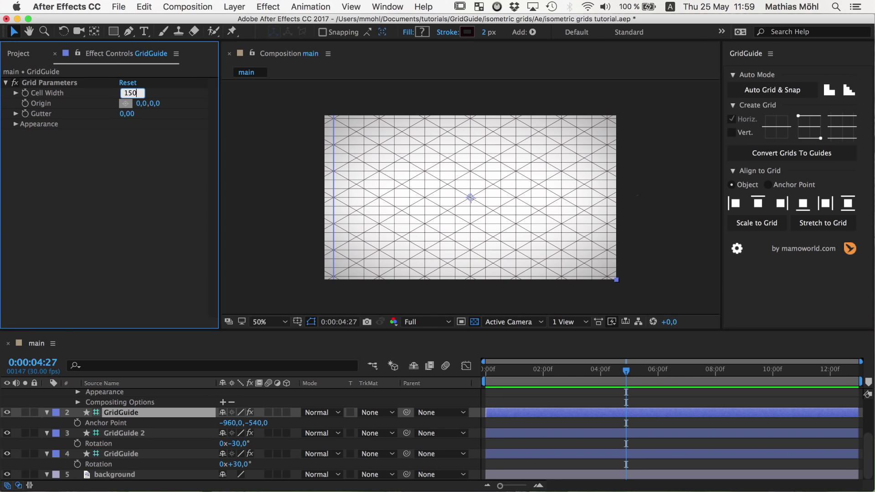
key(Return)
scroll(168, 400, up, 5)
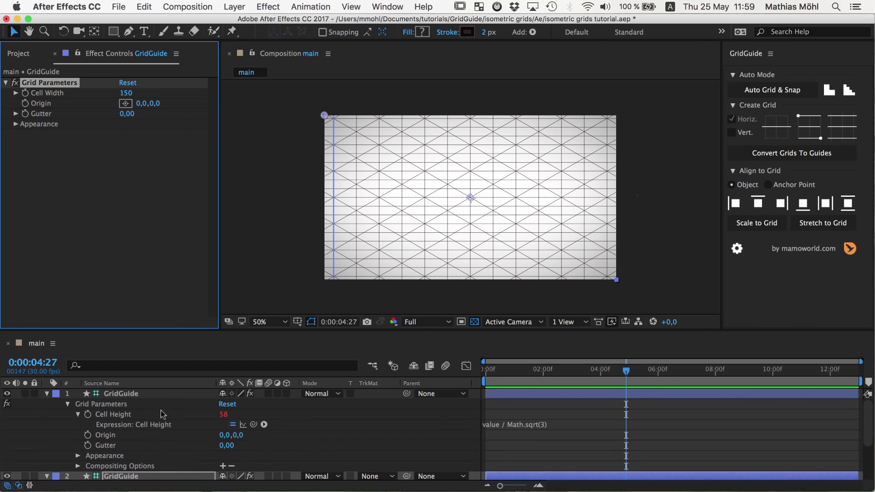
click(127, 394)
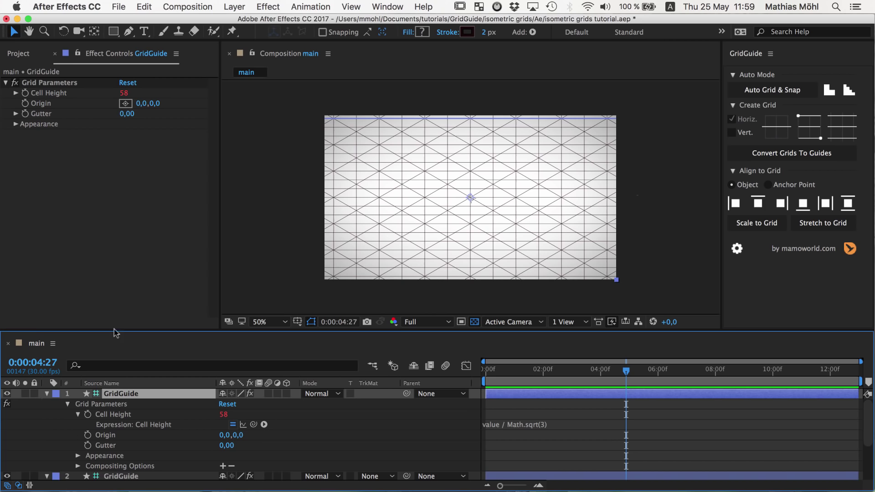
click(124, 93)
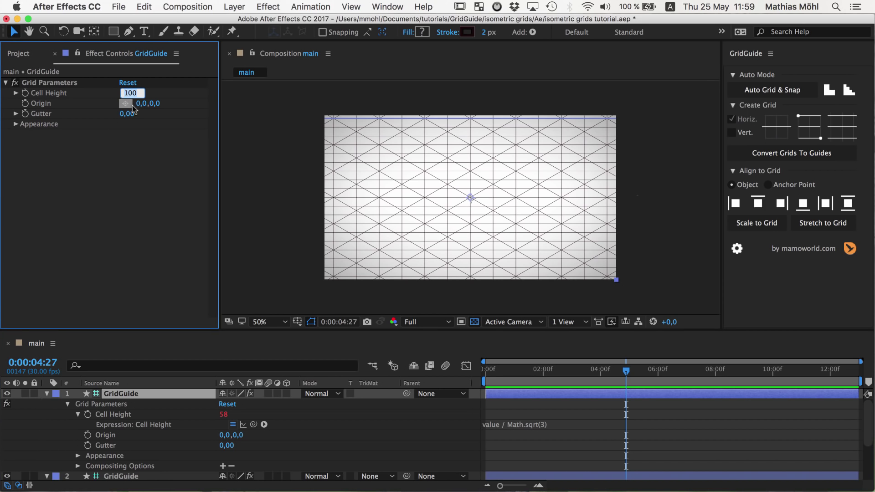
text(150)
key(Return)
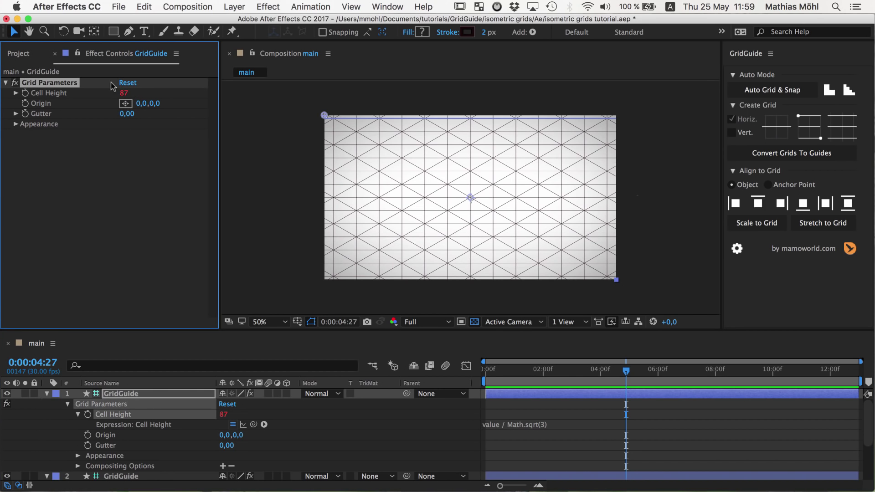
key(slash)
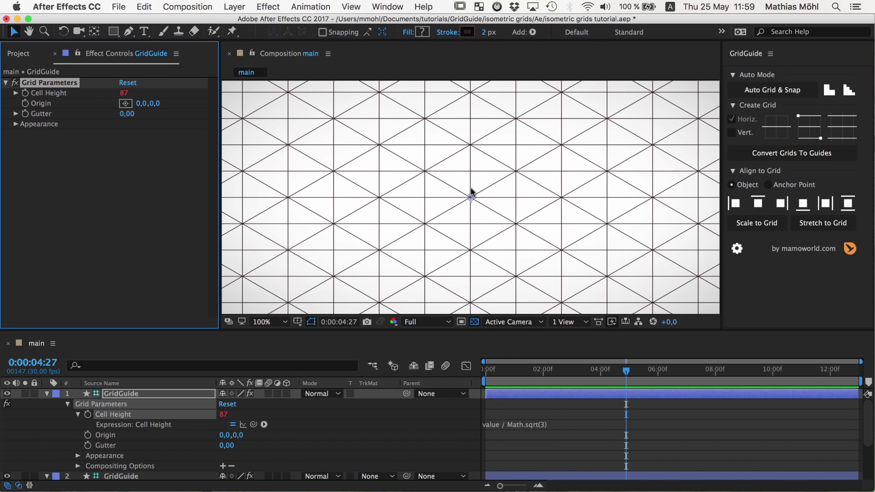
scroll(471, 192, down, 2)
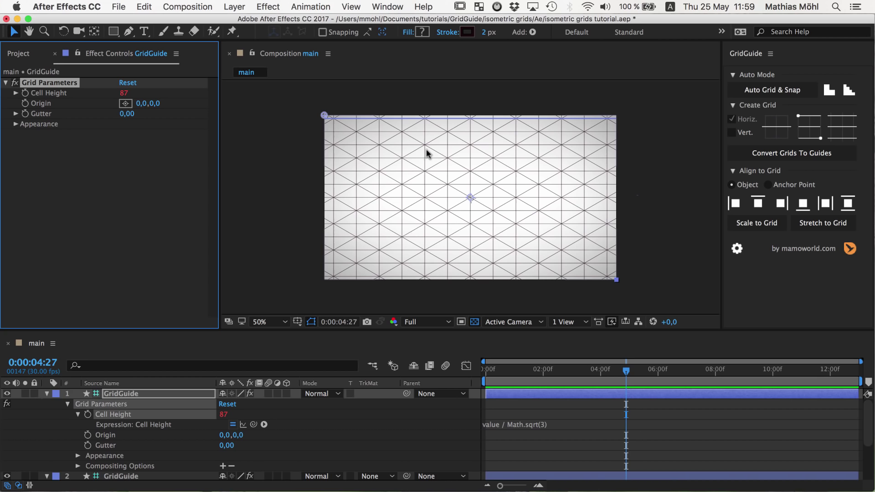
Turn on composition rulers and drag a horizontal guide down near the grid's top
click(297, 322)
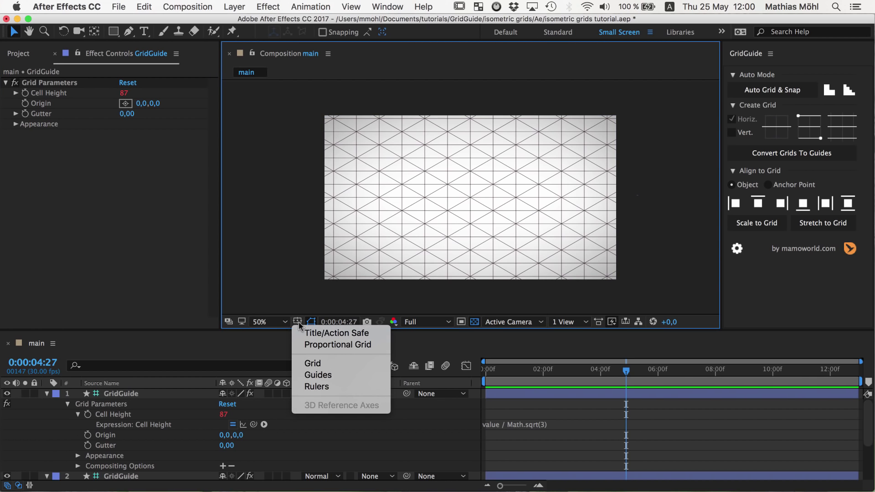
click(309, 387)
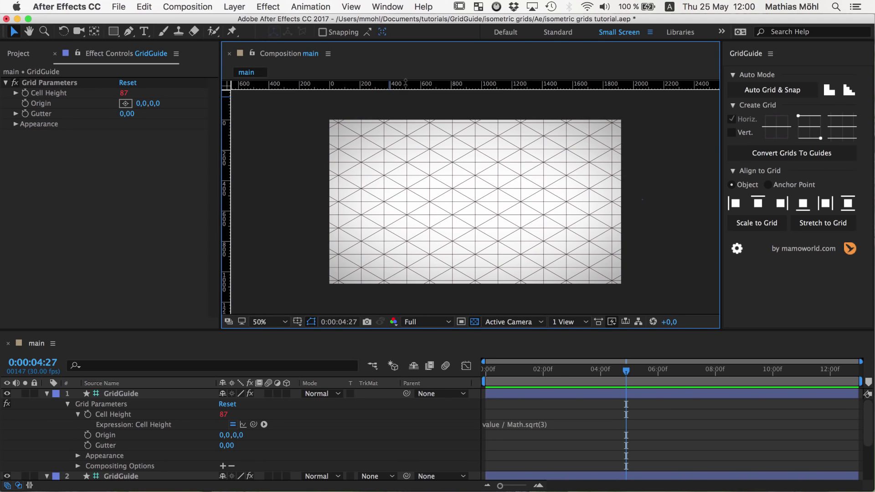
drag(404, 85, 402, 135)
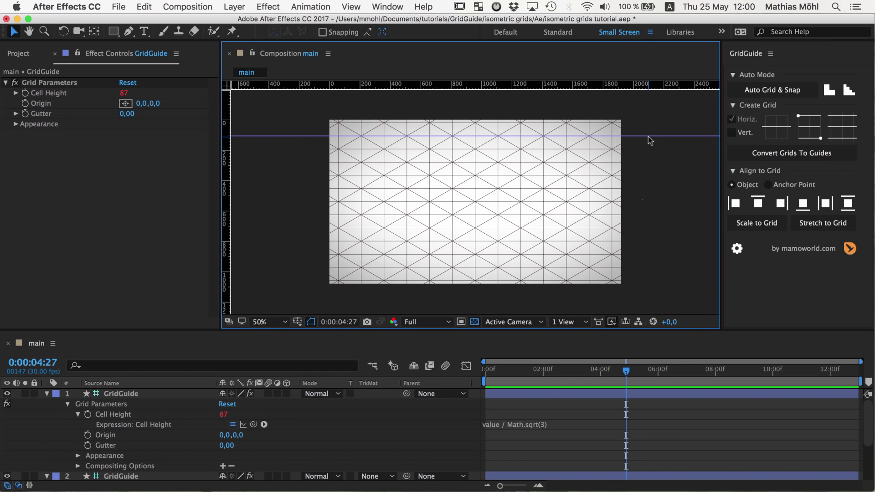
Clear all guides, then convert the GridGuide grids into composition guides
click(354, 7)
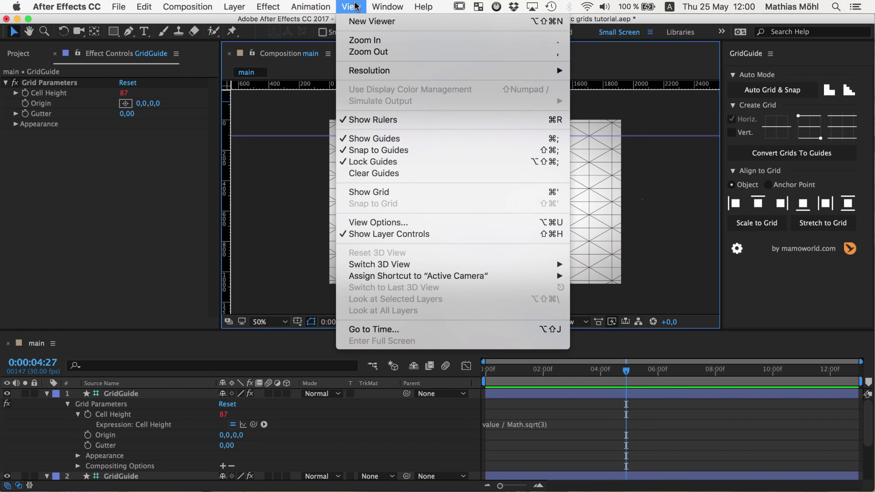
click(382, 174)
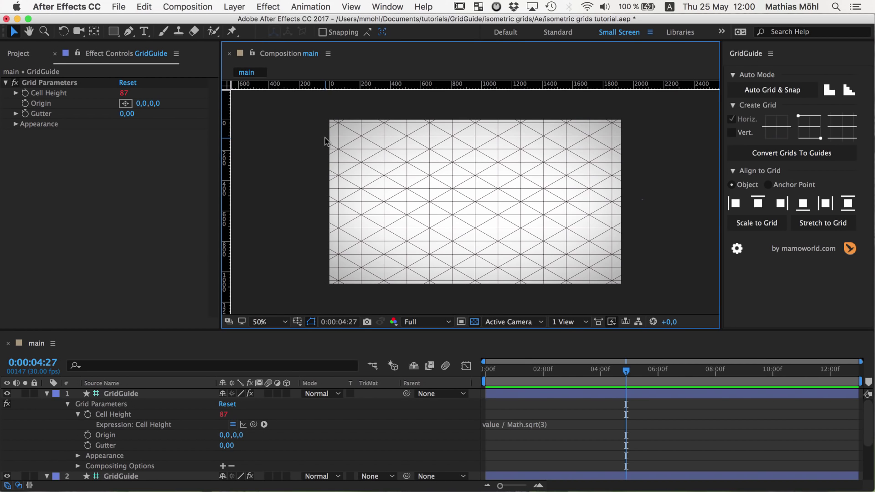
click(778, 155)
click(795, 152)
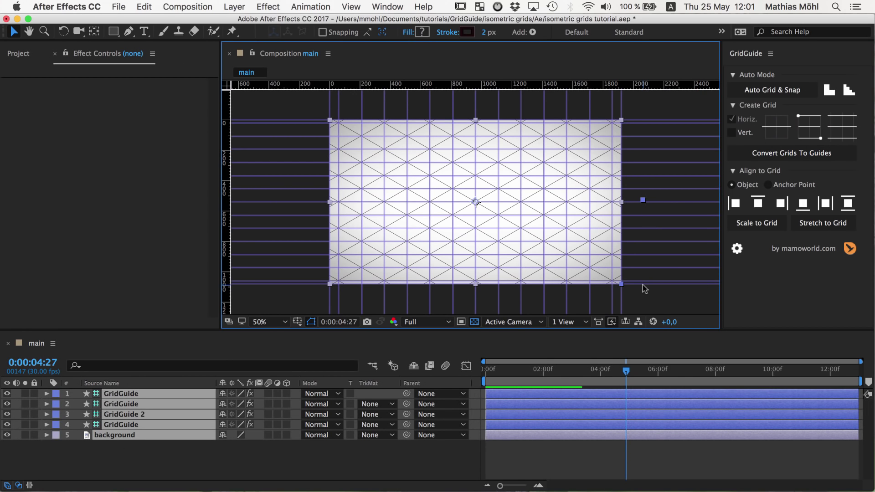
At 100% zoom, select the background layer and confirm the GridGuide settings
key(slash)
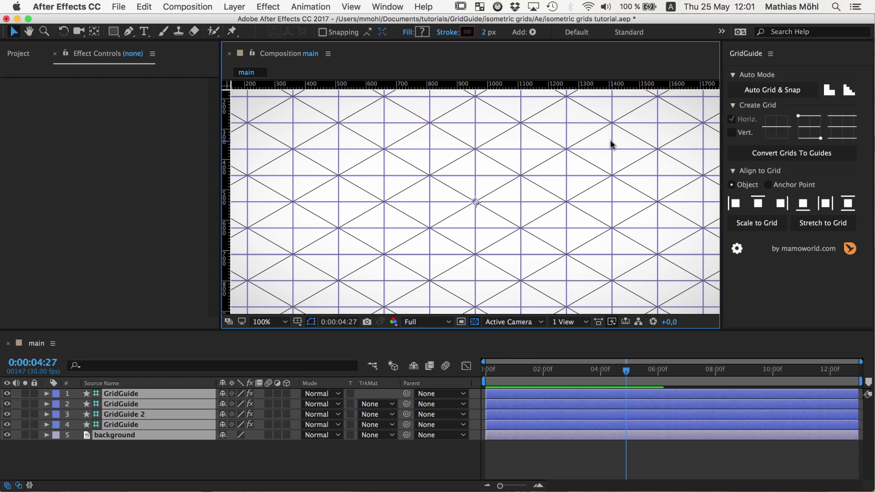
key(h)
drag(605, 131, 415, 287)
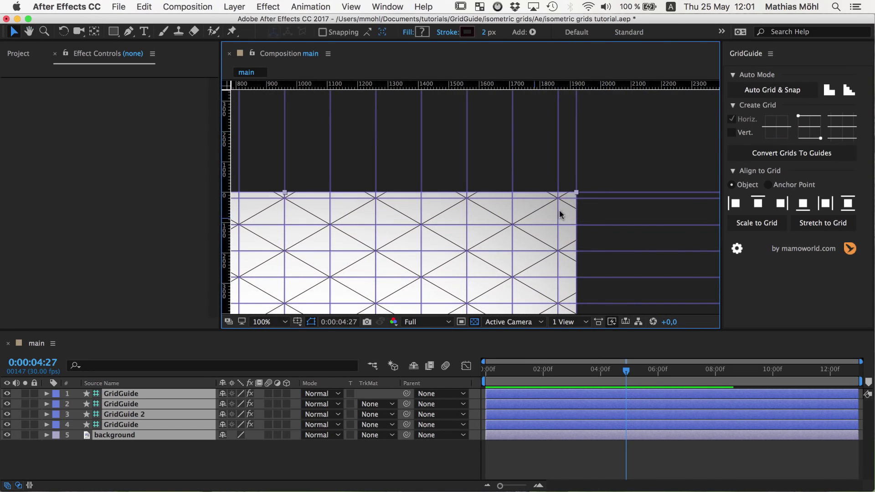
click(611, 192)
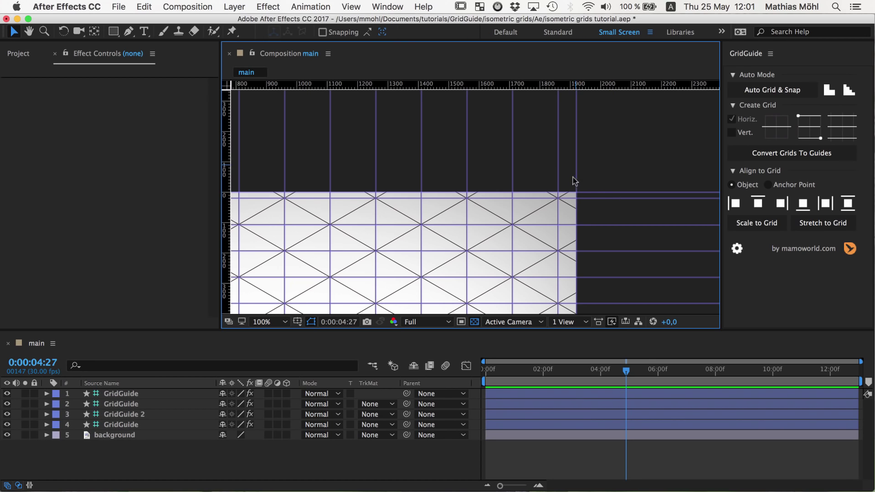
click(592, 193)
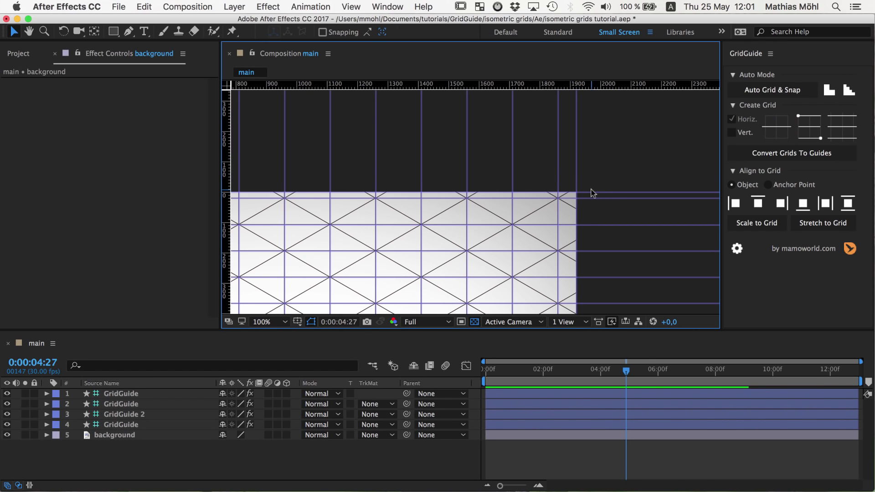
click(737, 249)
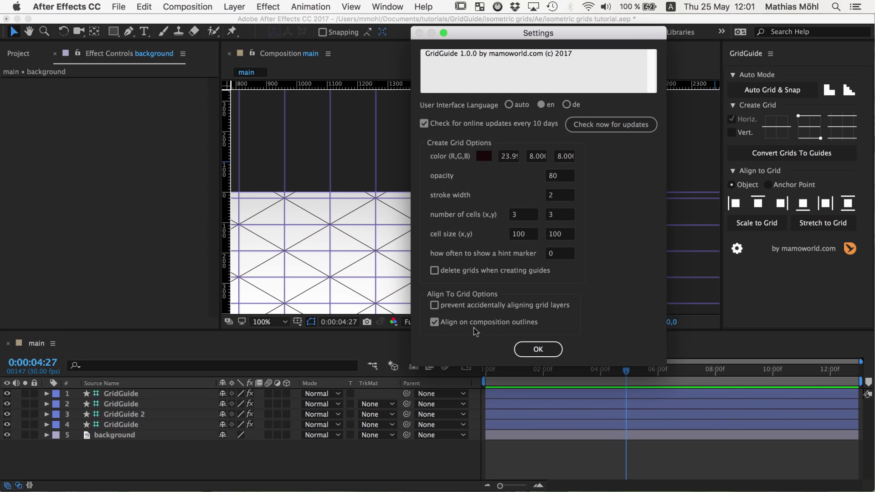
click(526, 350)
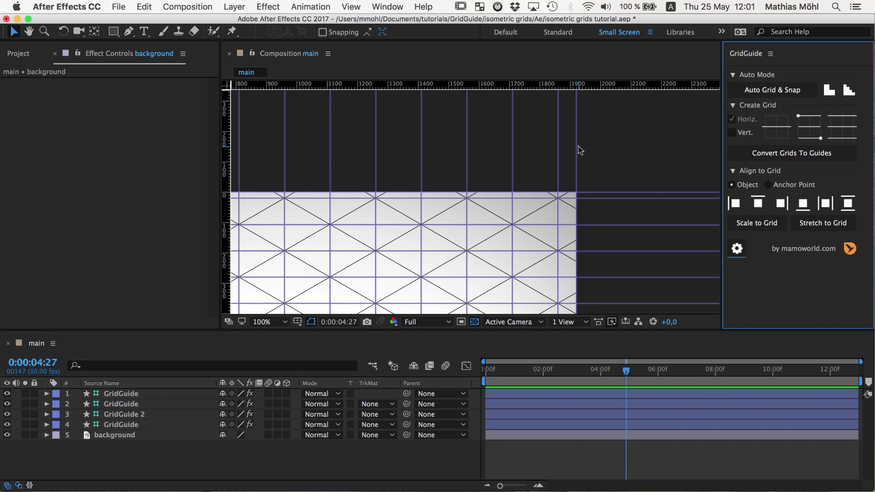
Play a preview, stop it, and return the current time to 0:00:01:03
scroll(443, 246, down, 3)
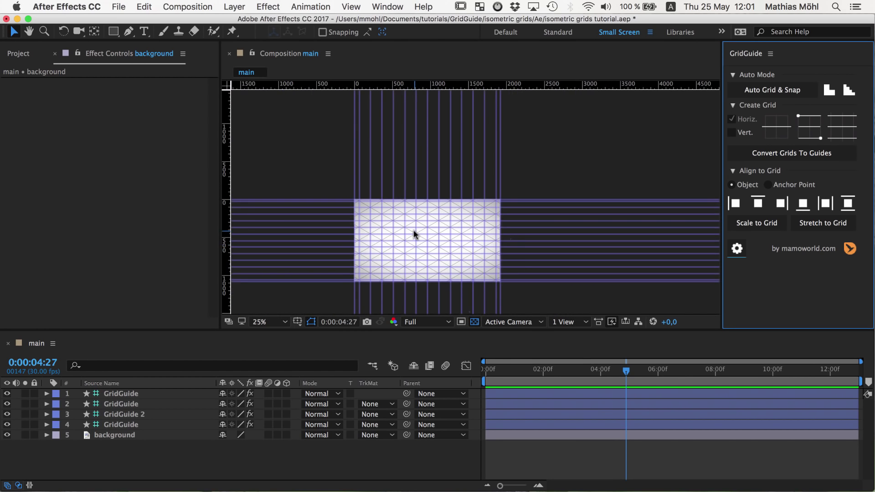
scroll(414, 230, up, 2)
key(space)
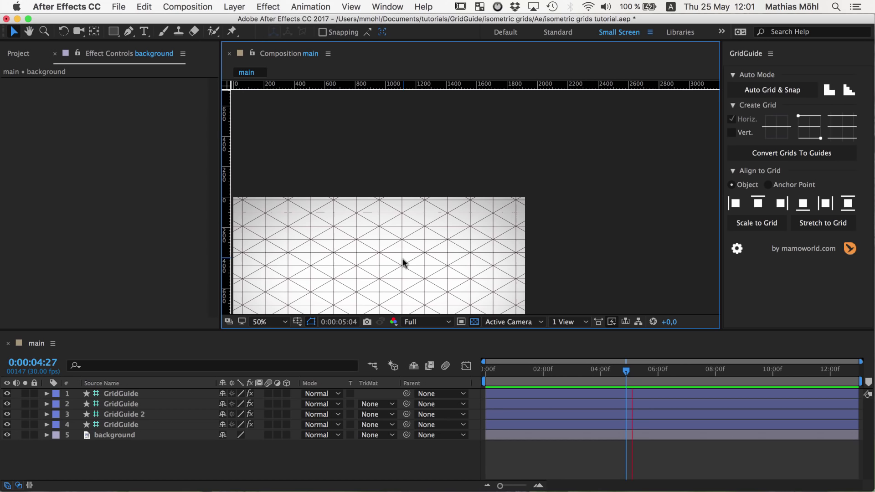
key(space)
click(518, 371)
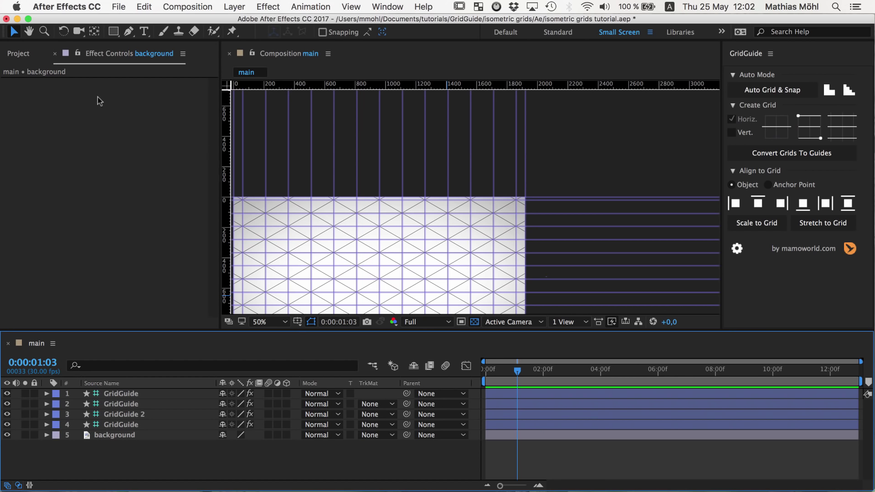
With the Pen tool, draw the cube's closed diamond top face through four grid intersections
click(237, 127)
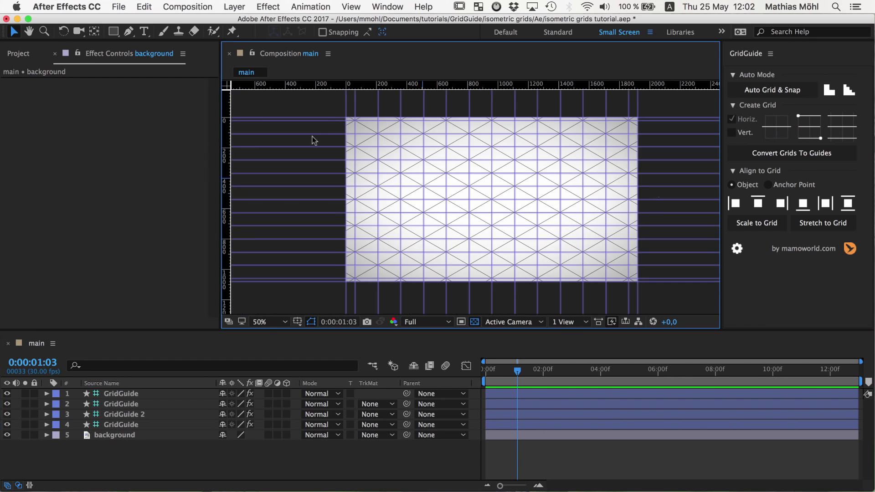
click(144, 454)
click(127, 33)
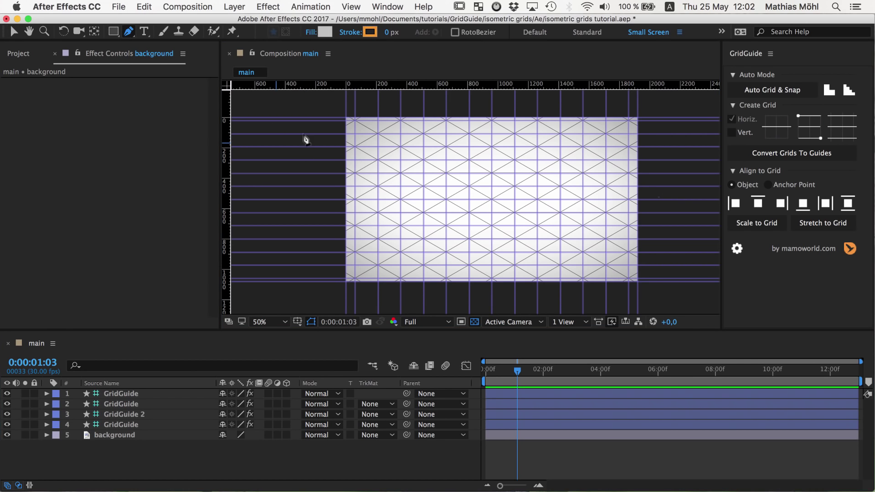
click(492, 146)
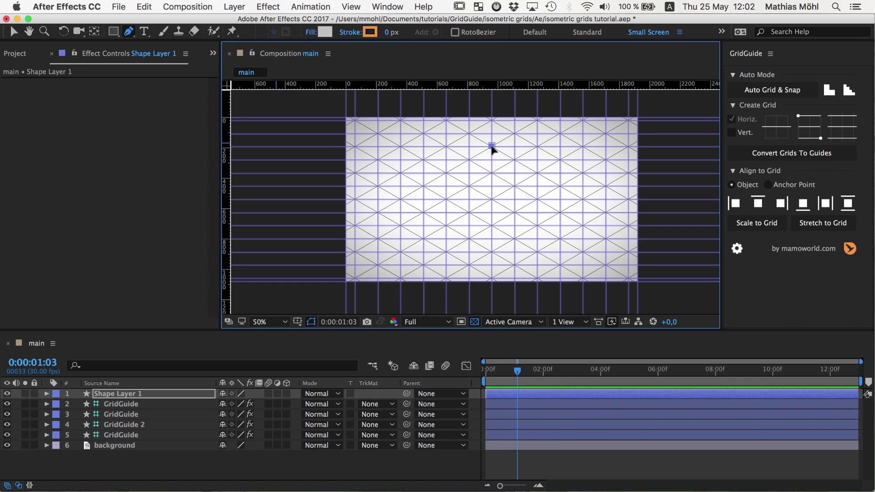
click(424, 186)
click(491, 225)
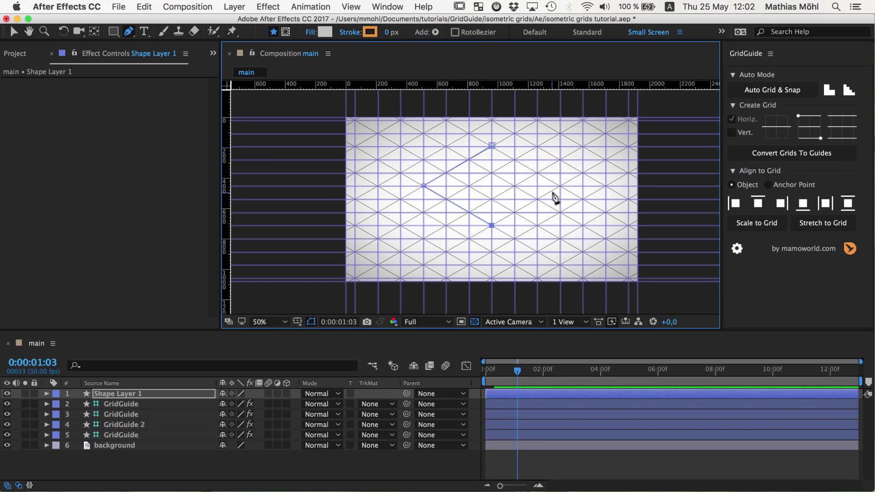
click(560, 186)
click(492, 146)
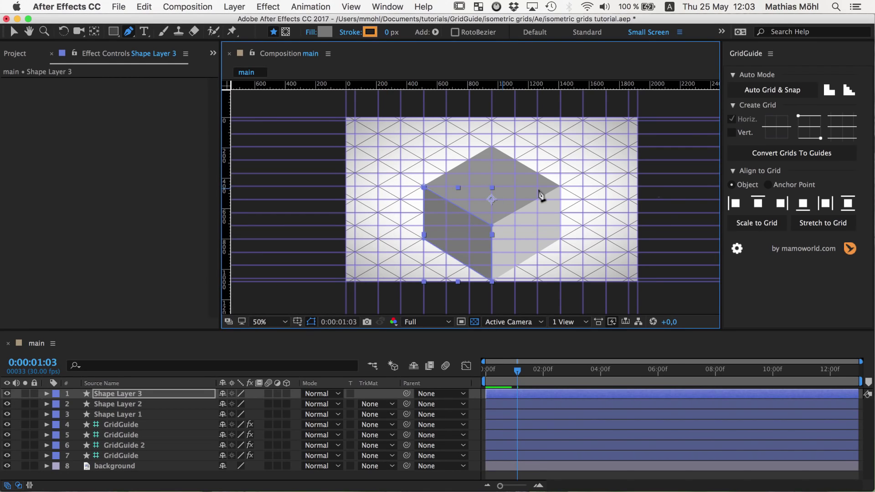
Zoom in and snap Shape Layer 3's stray corners onto guide intersections
scroll(510, 273, up, 2)
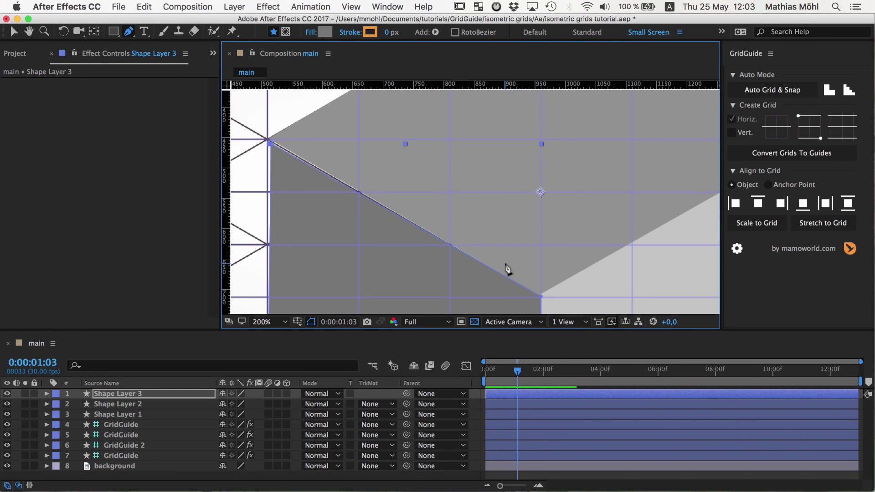
key(v)
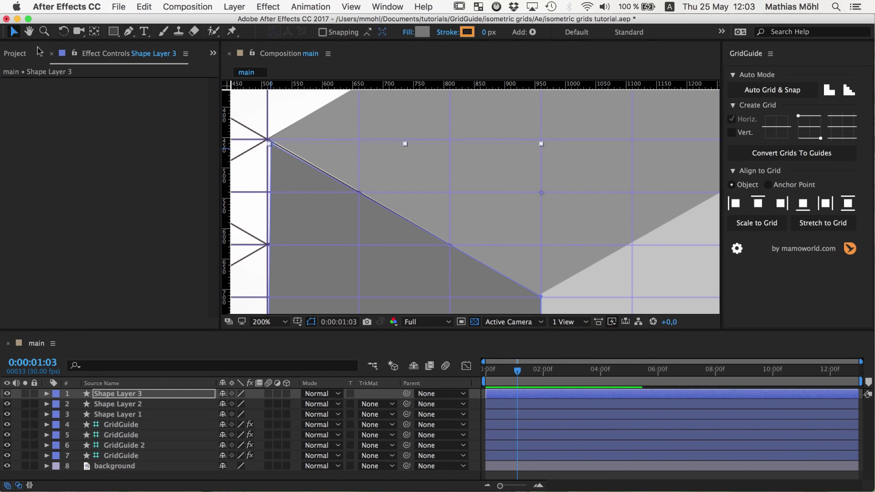
scroll(271, 151, up, 1)
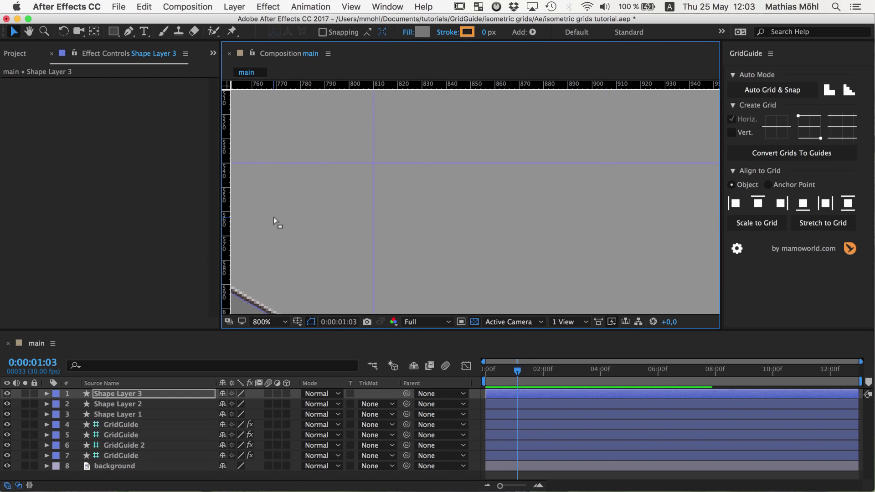
drag(278, 205, 635, 264)
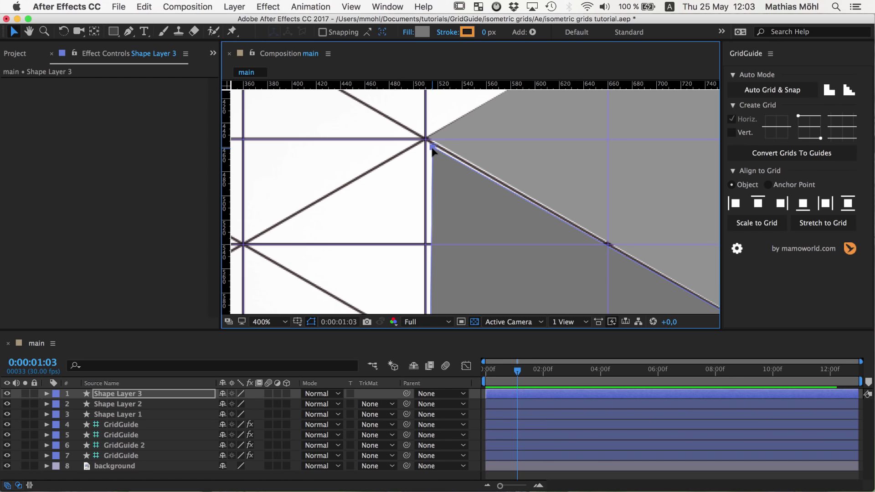
drag(432, 148, 430, 145)
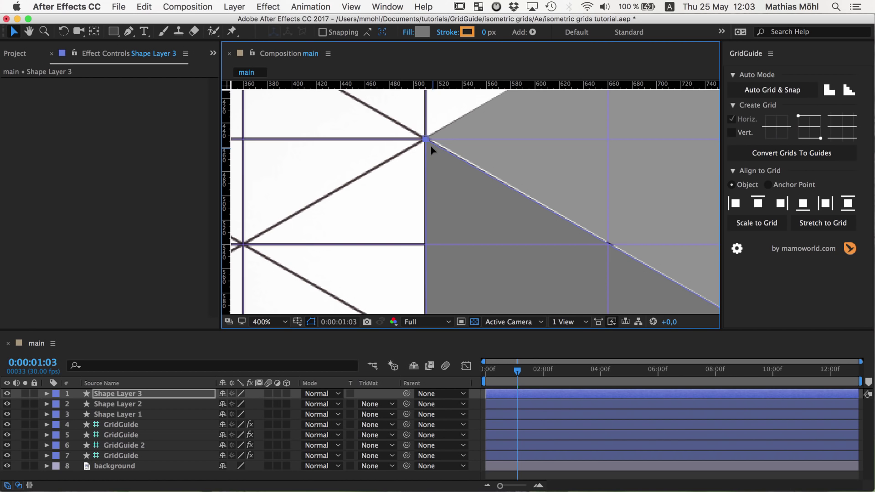
drag(522, 260, 487, 79)
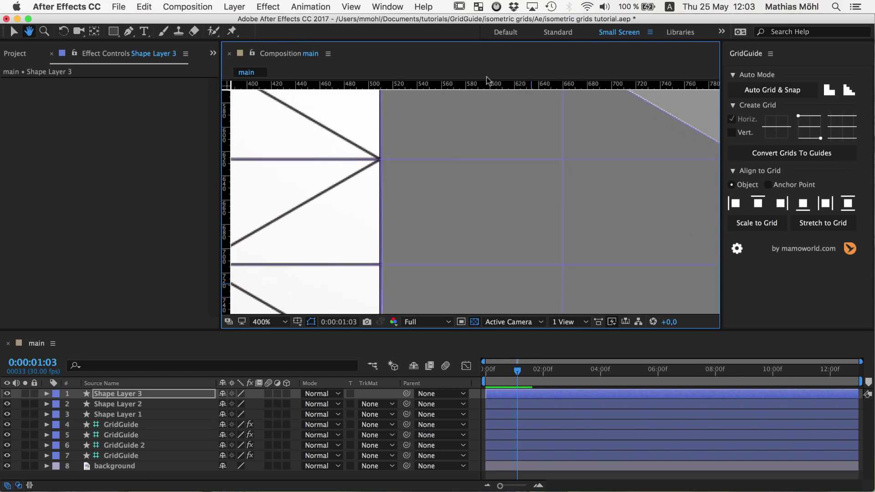
drag(501, 178, 482, 111)
drag(511, 210, 482, 116)
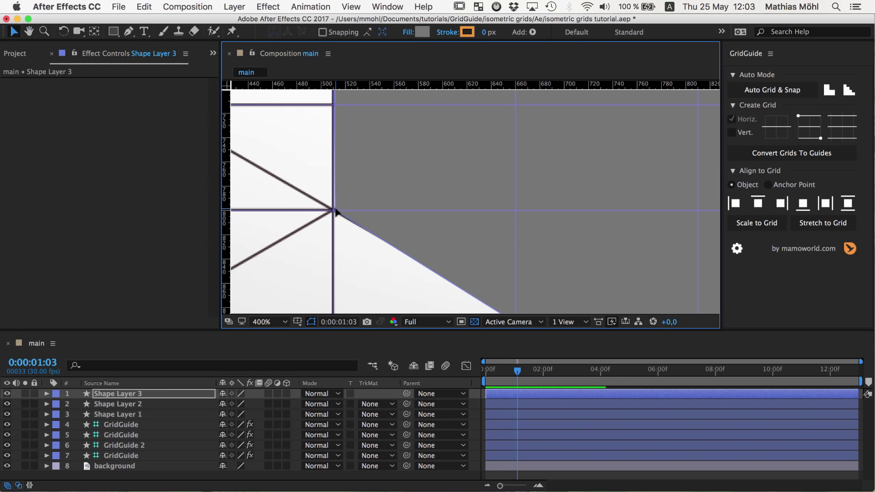
drag(335, 212, 333, 211)
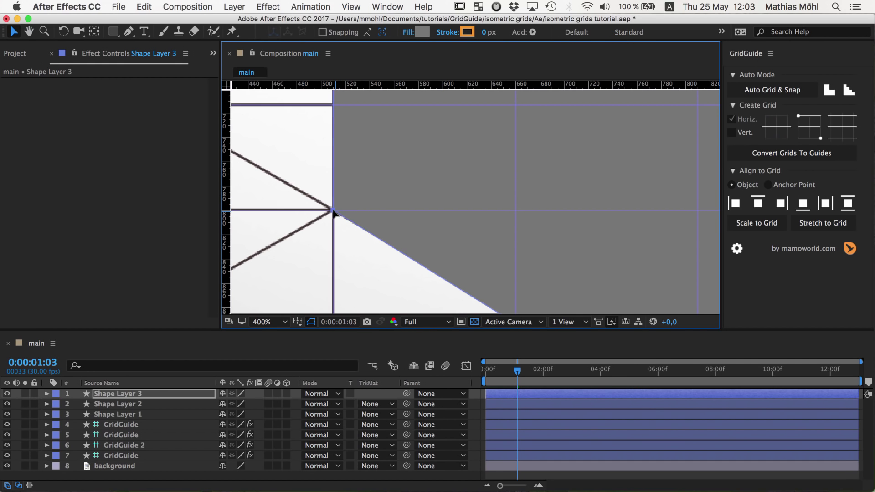
key(space)
drag(711, 310, 453, 146)
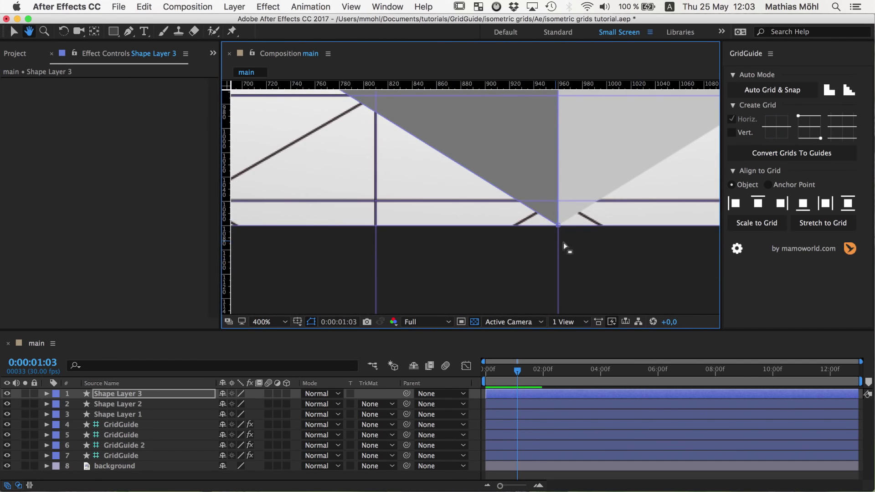
mouse_move(559, 226)
mouse_down()
mouse_move(560, 204)
mouse_move(565, 220)
mouse_up()
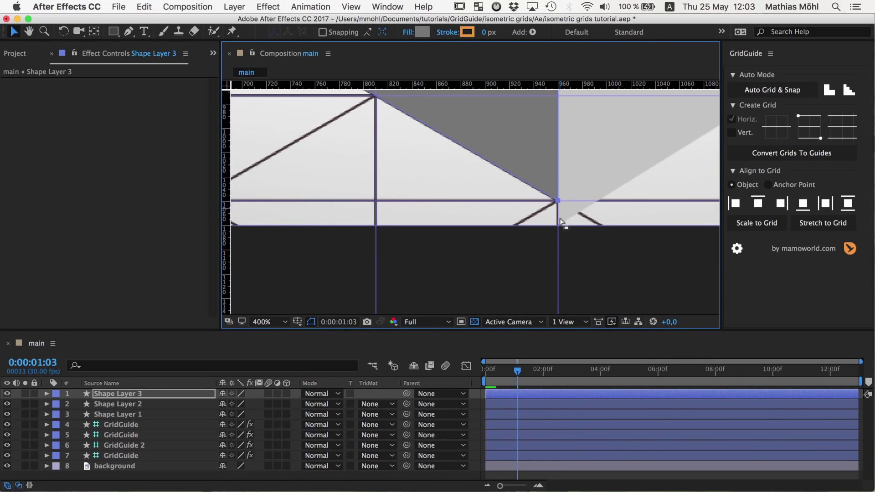
Snap Shape Layer 2's lower and outer corners onto grid intersections
click(118, 406)
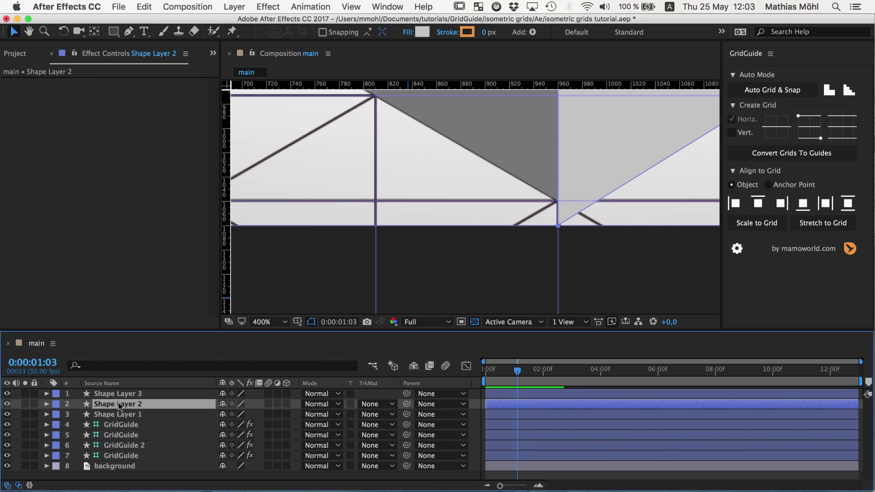
drag(557, 224, 559, 201)
scroll(559, 198, down, 4)
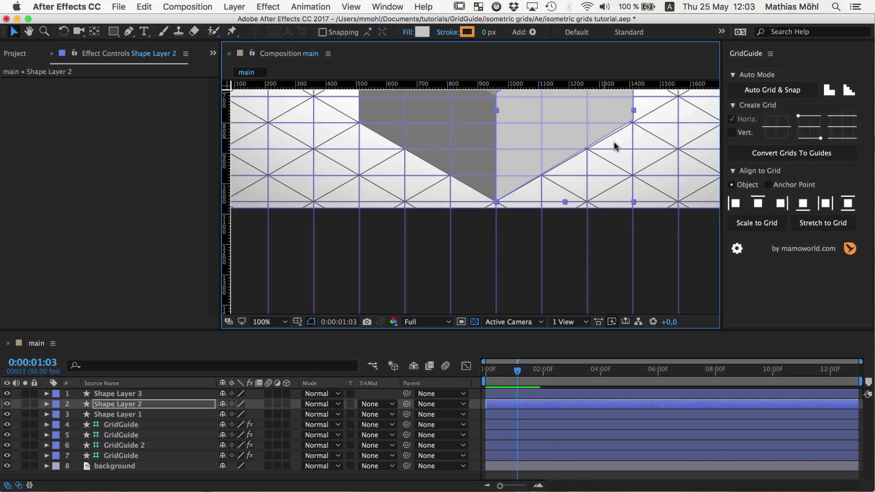
scroll(711, 165, up, 4)
drag(677, 131, 512, 201)
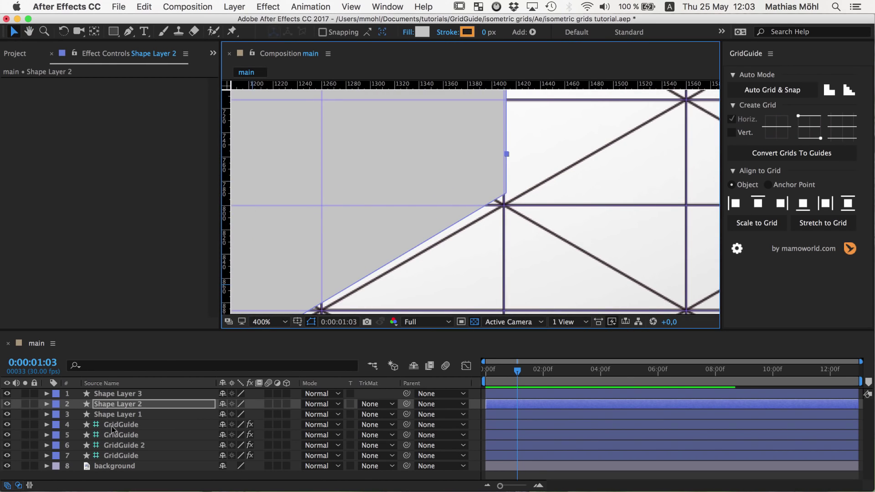
click(120, 393)
click(128, 406)
drag(505, 199, 505, 206)
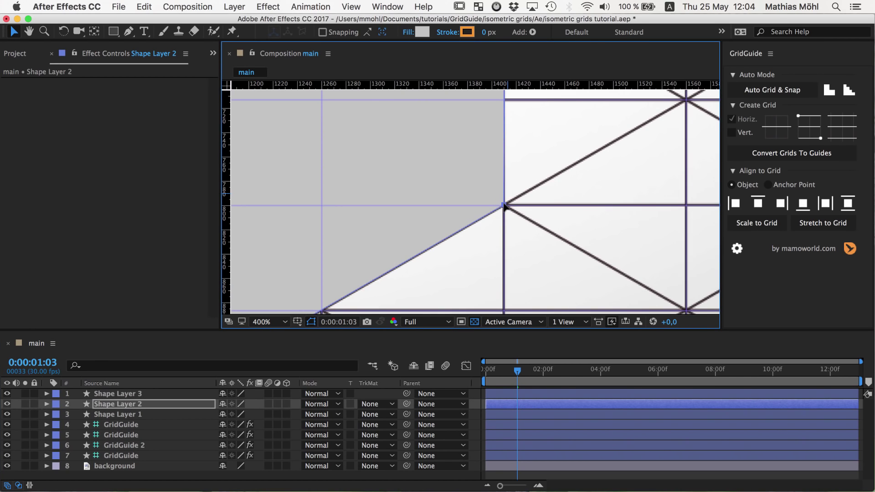
scroll(506, 205, down, 4)
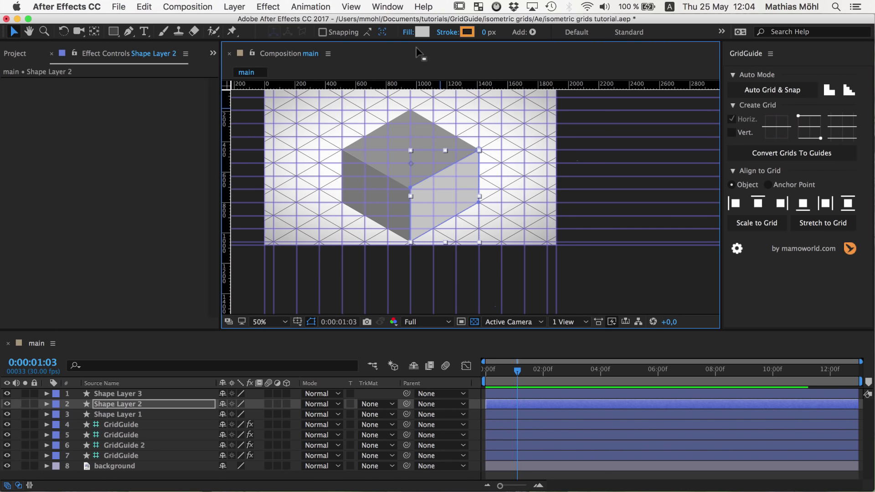
Hide the guides and the composition rulers from the View menu
click(374, 6)
mouse_move(351, 6)
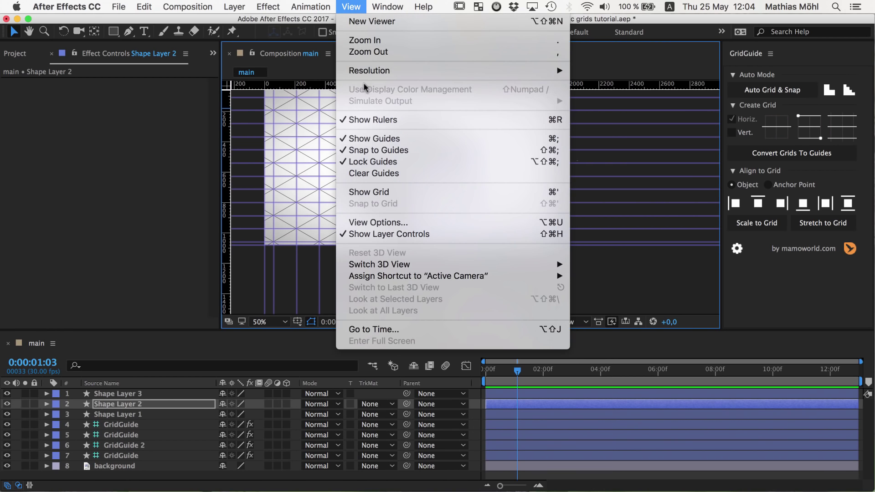
click(368, 138)
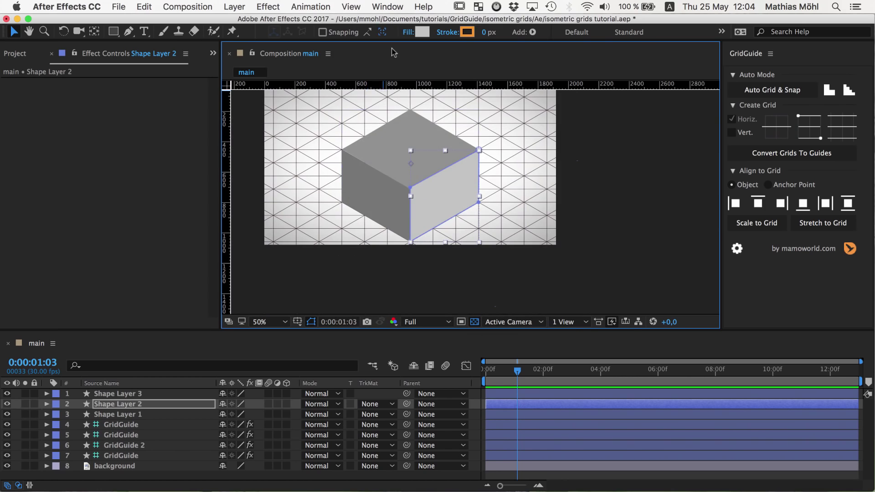
click(351, 6)
click(356, 120)
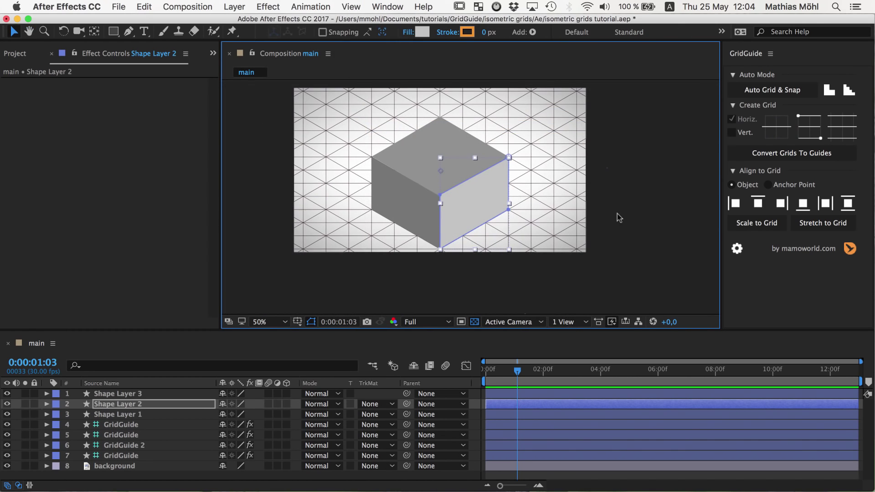
click(779, 206)
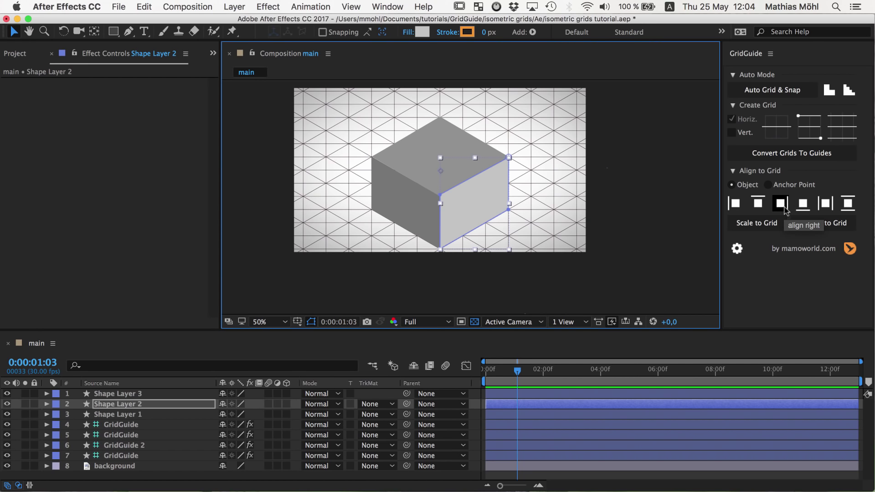
click(780, 204)
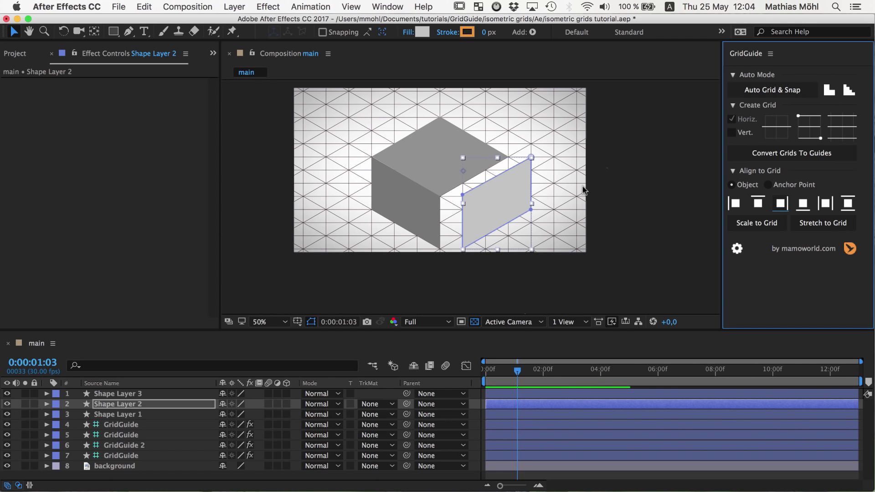
click(787, 207)
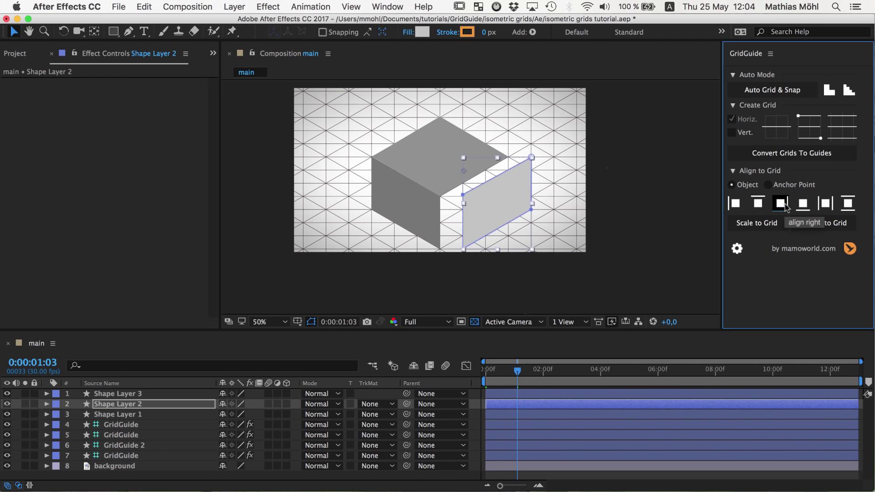
click(787, 208)
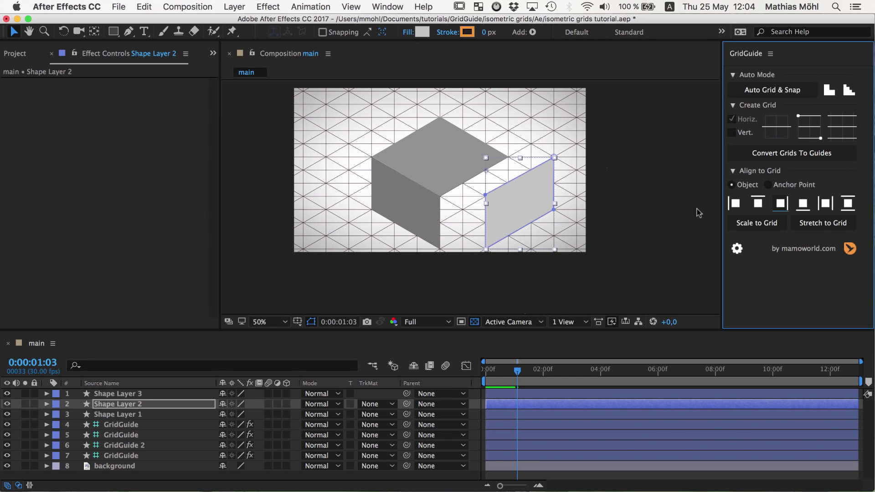
click(736, 204)
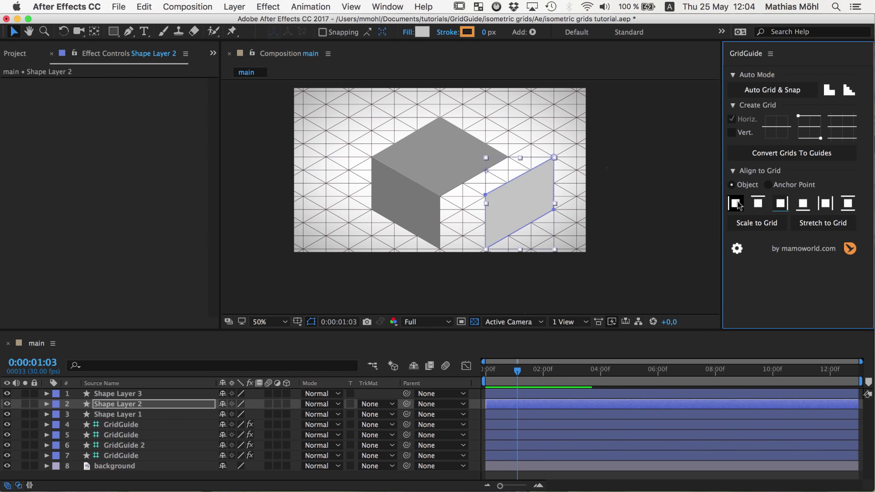
click(736, 204)
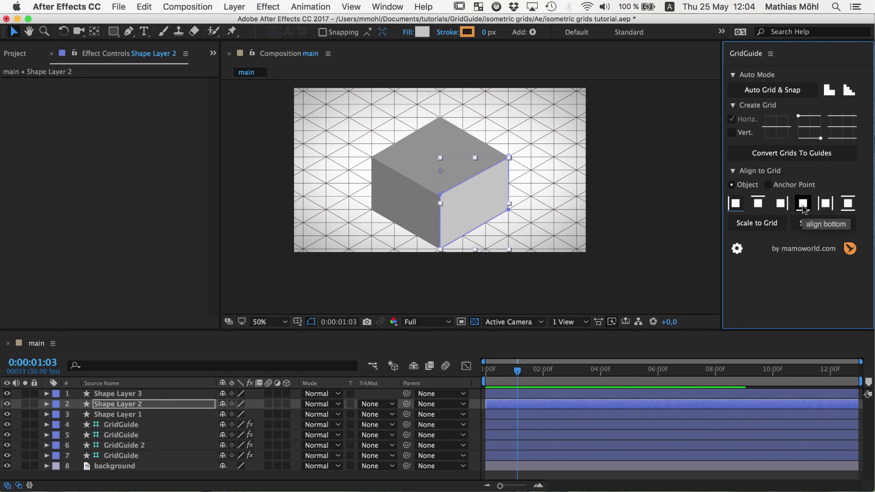
click(803, 204)
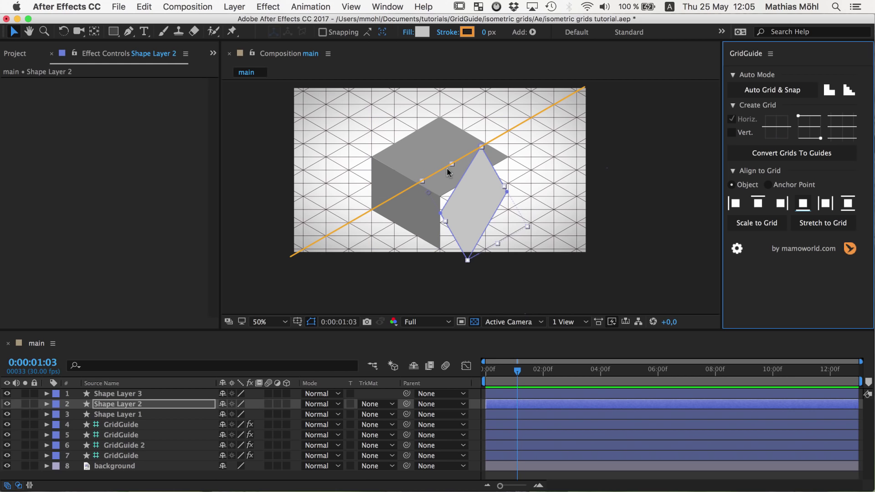
click(484, 141)
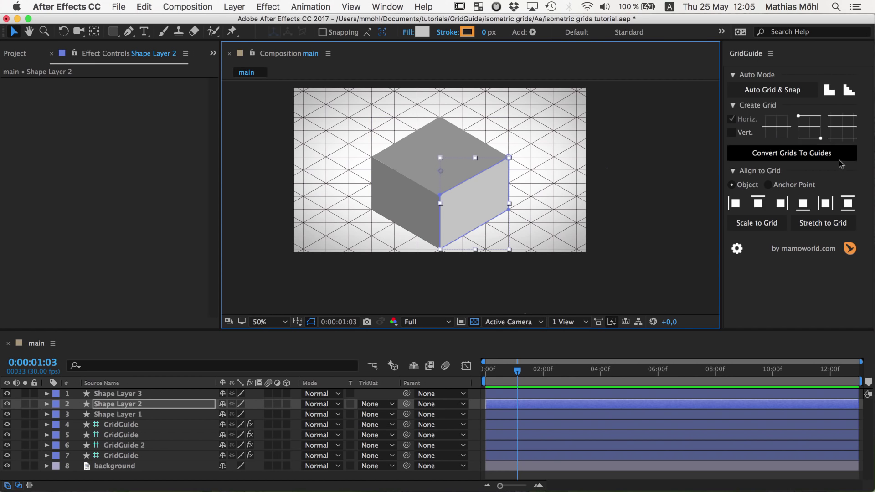
Rename the first two GridGuide layers to 'grid horiz' and 'grid vert'
click(133, 428)
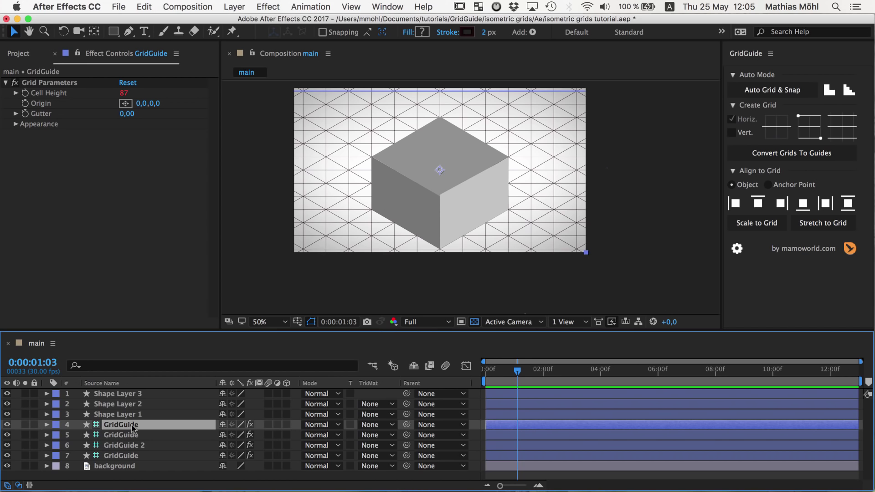
click(8, 426)
click(7, 426)
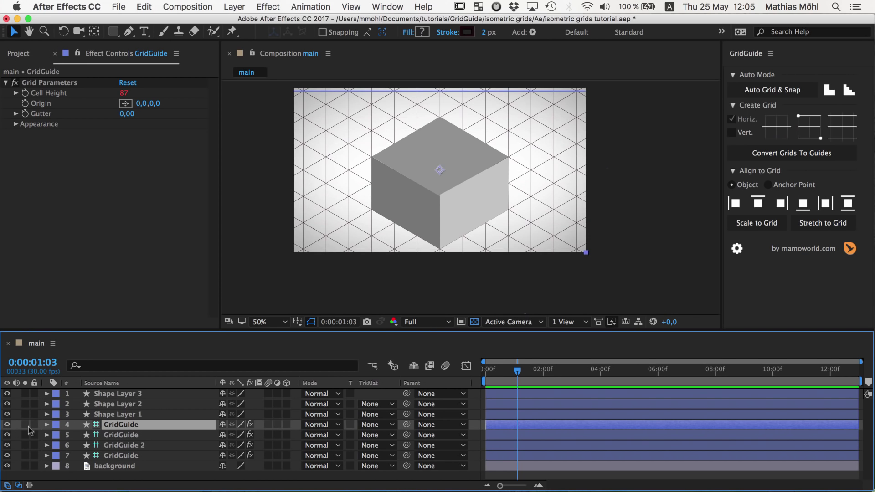
key(Return)
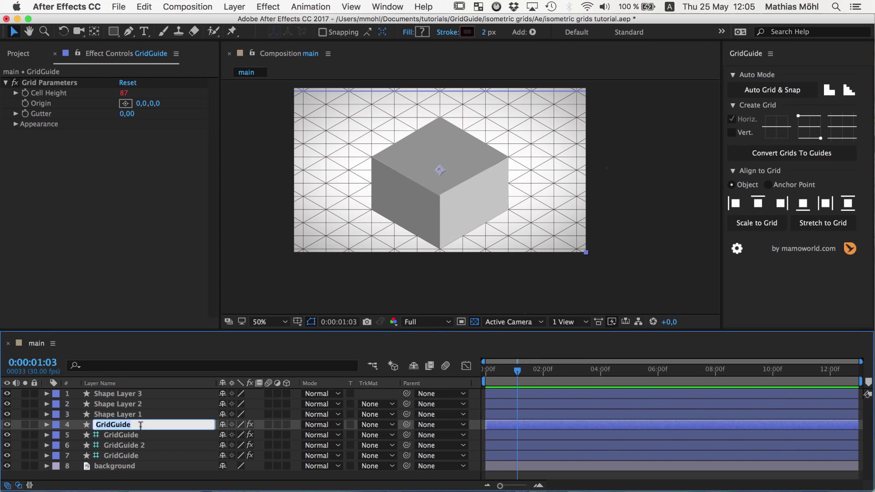
text(grid horiz)
key(Return)
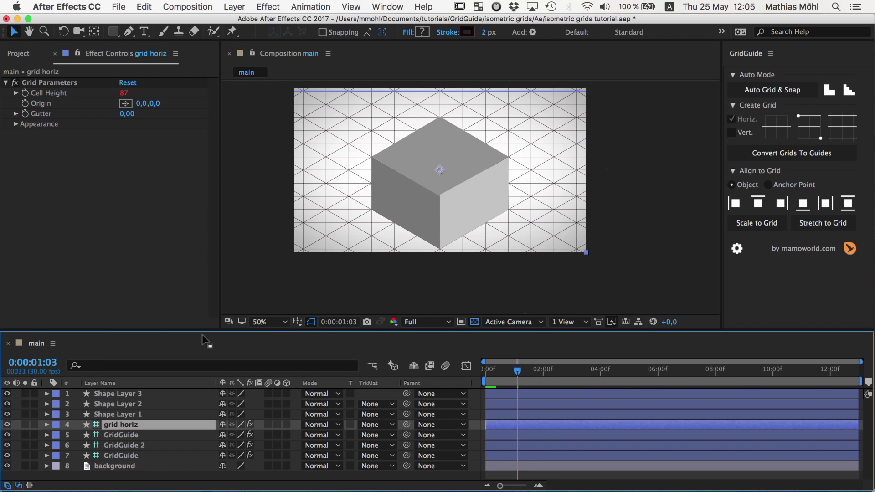
click(121, 435)
key(Return)
text(grid vert)
key(Return)
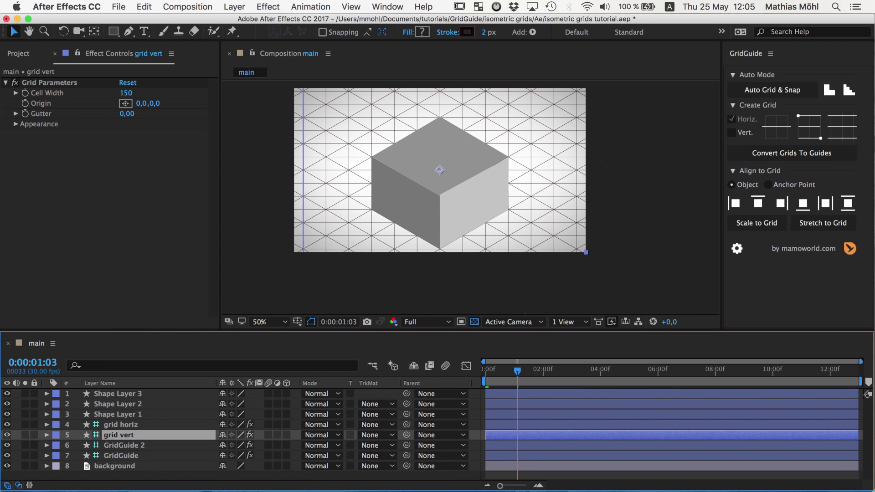
Rename the remaining two GridGuide layers to 'diag 1' and 'diag 2'
click(120, 445)
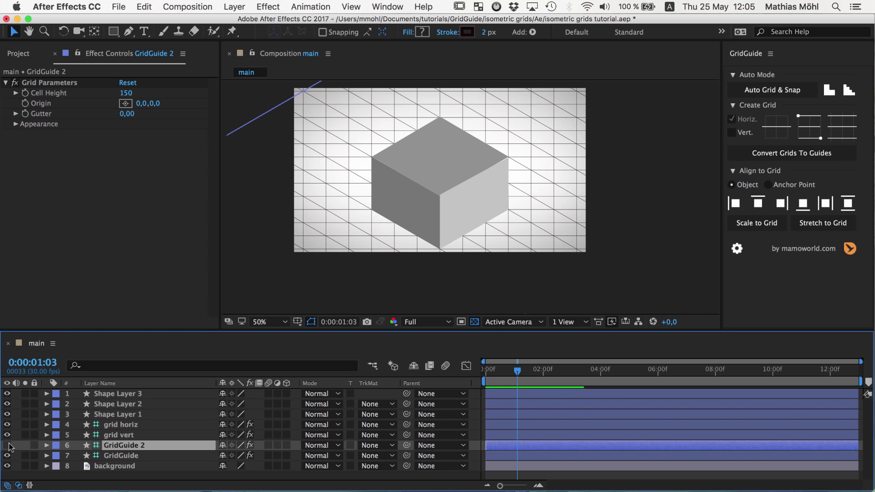
key(Return)
text(diag 1)
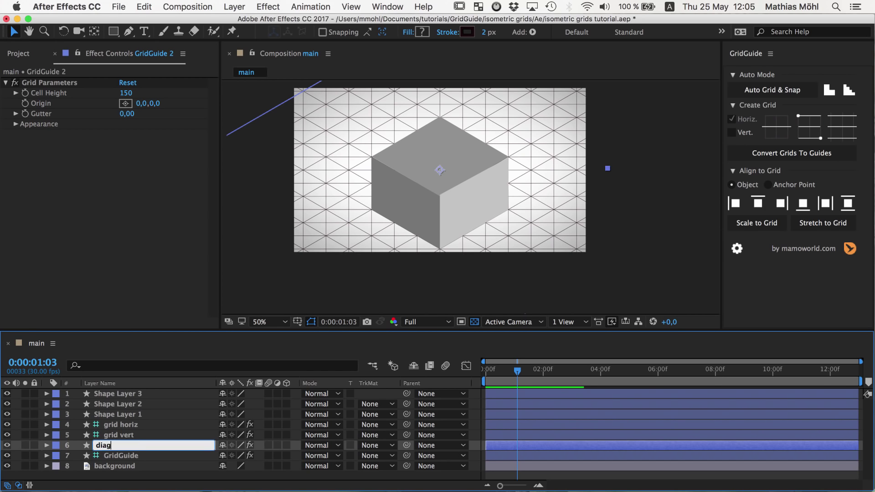
key(Return)
click(127, 456)
key(Return)
text(diag 2)
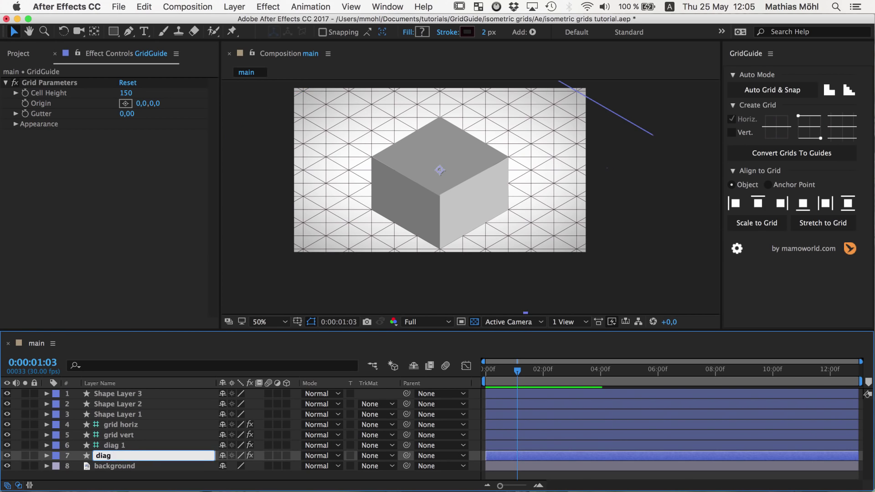
key(Return)
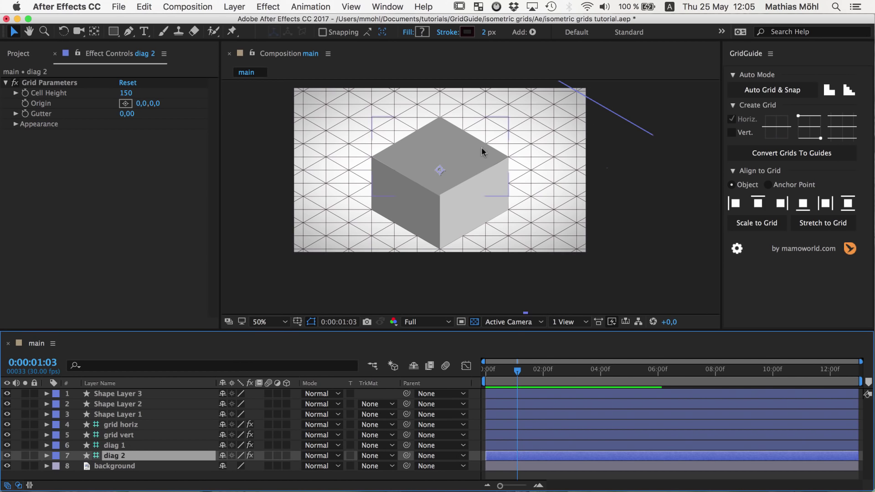
shift+click(112, 447)
click(7, 446)
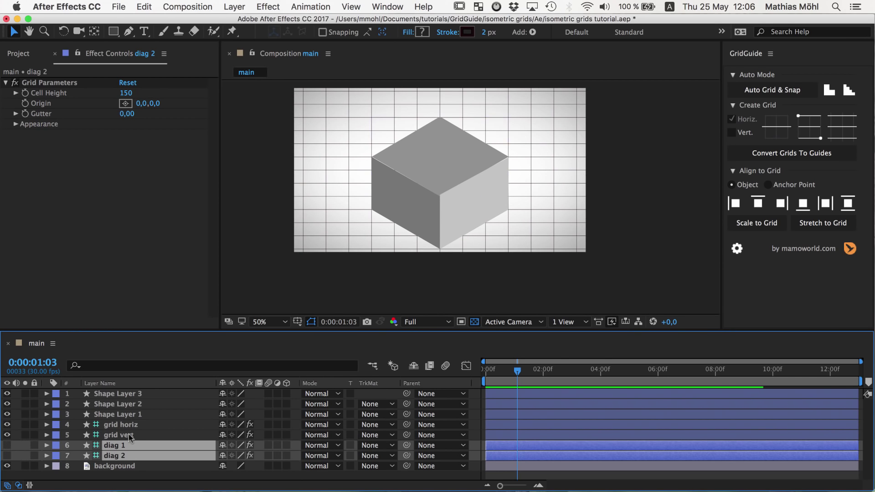
click(120, 405)
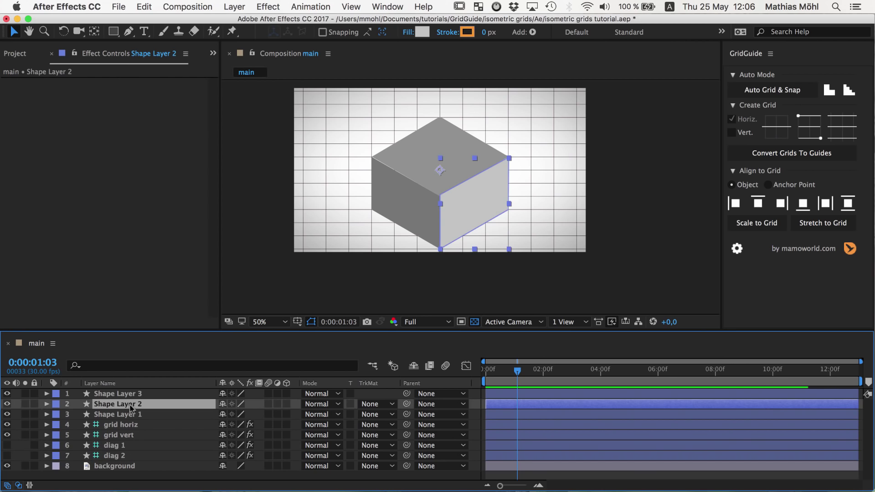
click(760, 204)
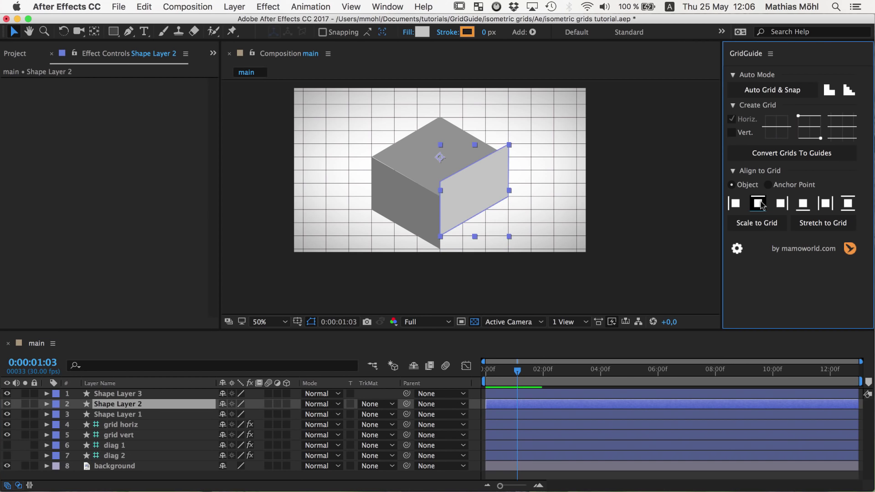
click(760, 204)
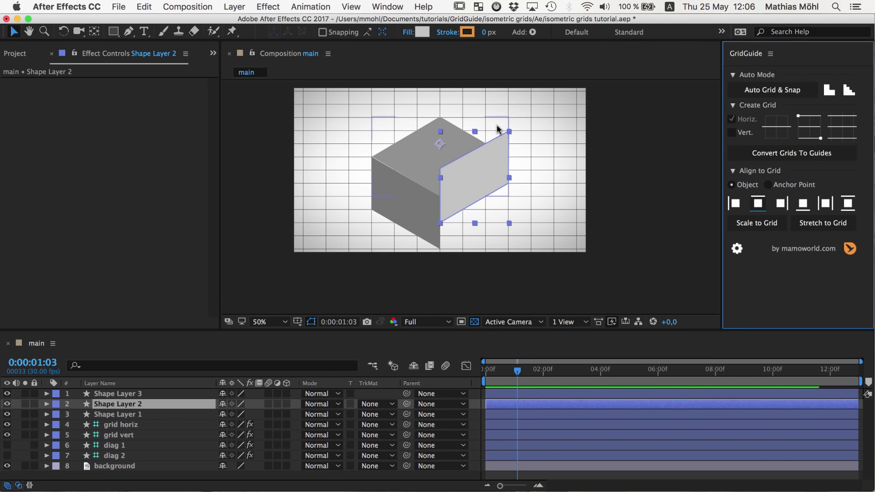
click(799, 209)
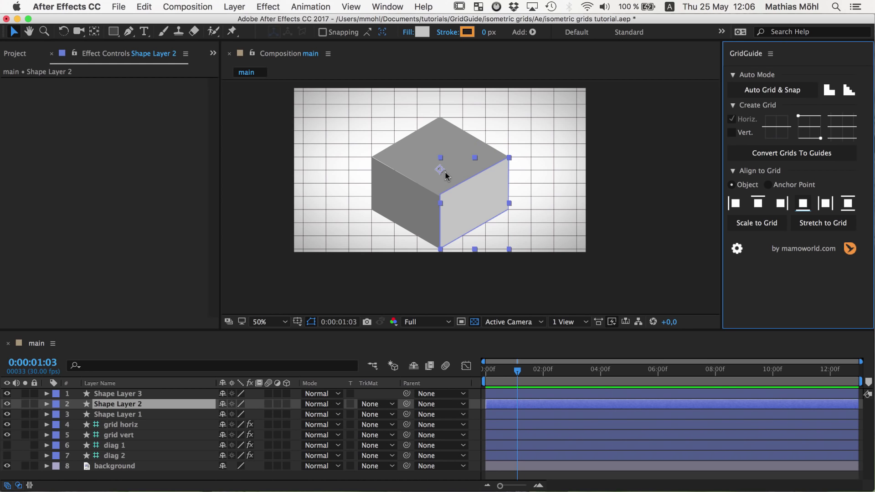
click(7, 445)
click(7, 455)
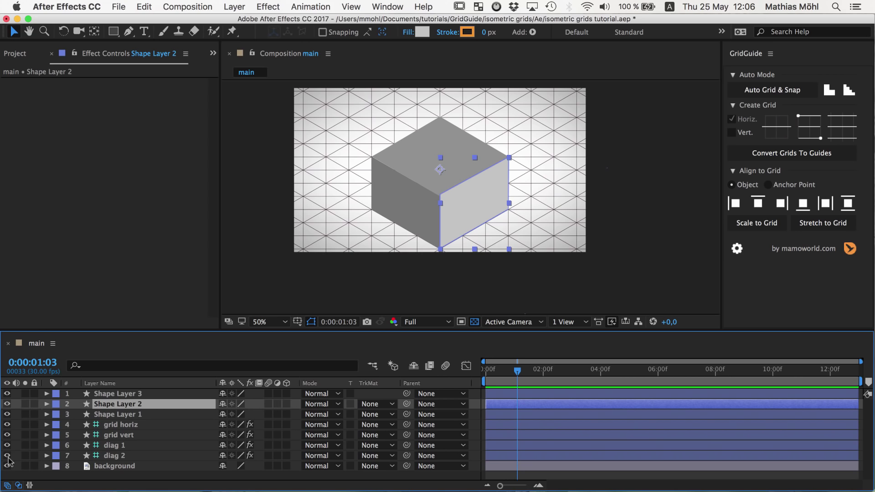
Turn off visibility for grid horiz and grid vert, then select diag 1 and diag 2
click(117, 428)
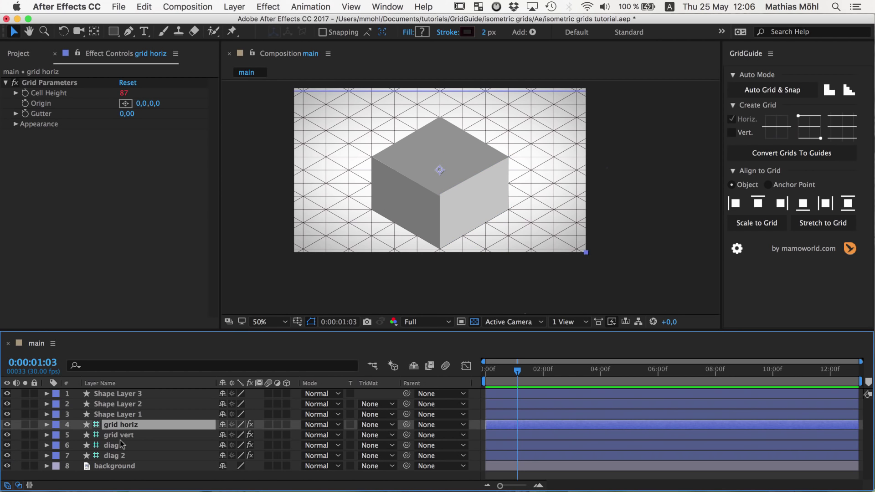
shift+click(119, 436)
click(7, 425)
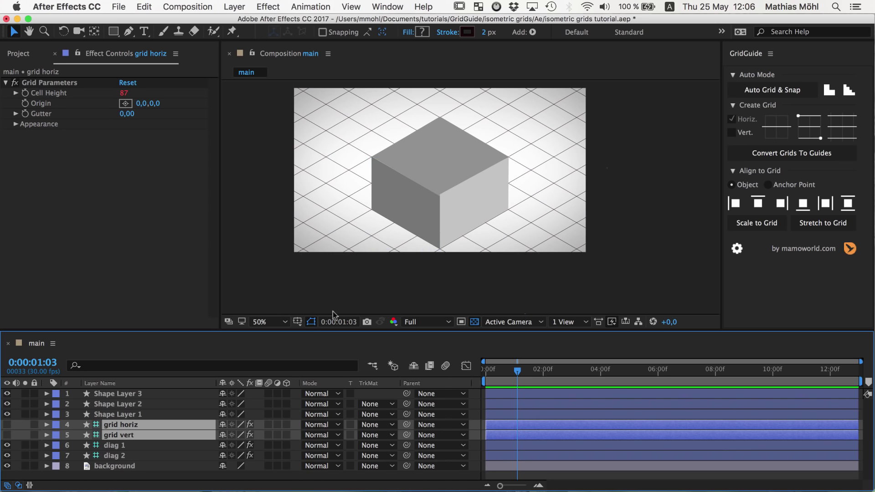
click(109, 447)
shift+click(112, 458)
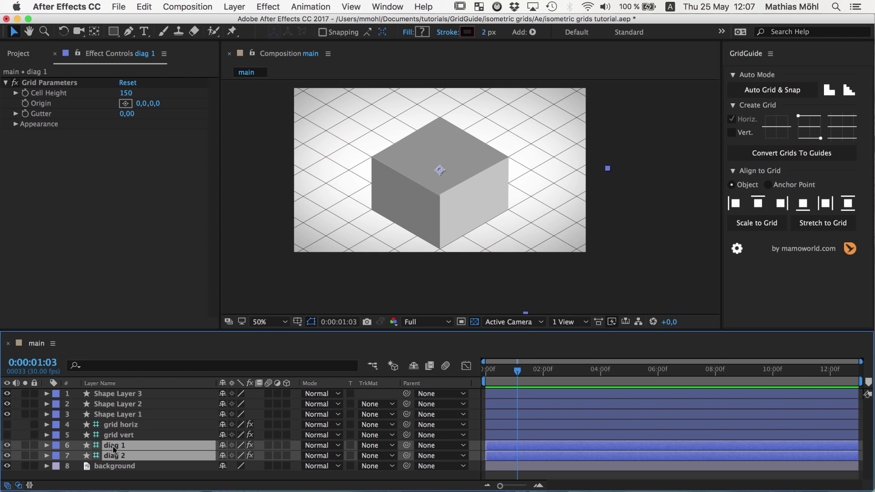
Pre-compose diag 1 and diag 2 into a new composition named 'isometric grid'
click(229, 6)
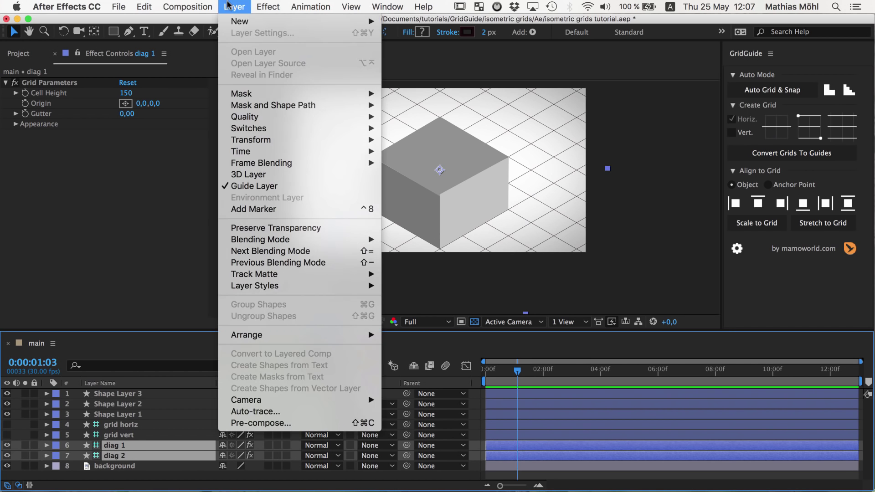
click(279, 424)
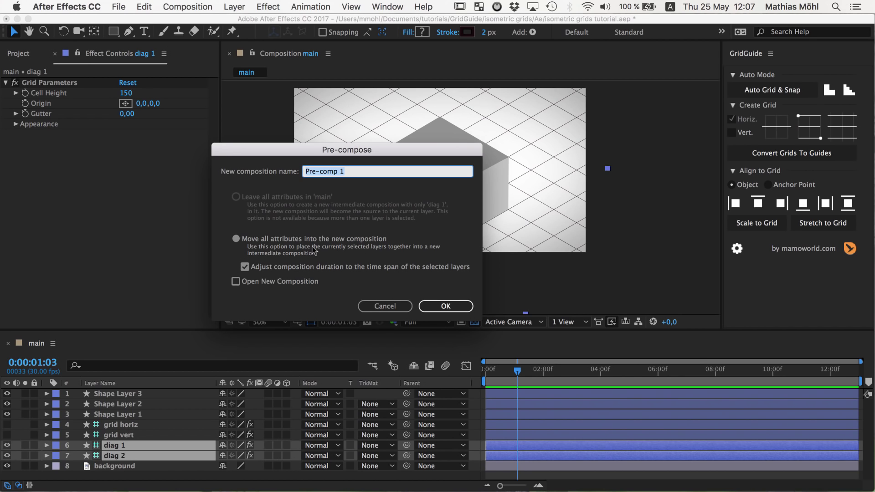
click(351, 170)
triple_click(351, 171)
key(BackSpace)
text(isometric grdi)
key(BackSpace)
key(BackSpace)
text(id)
key(Return)
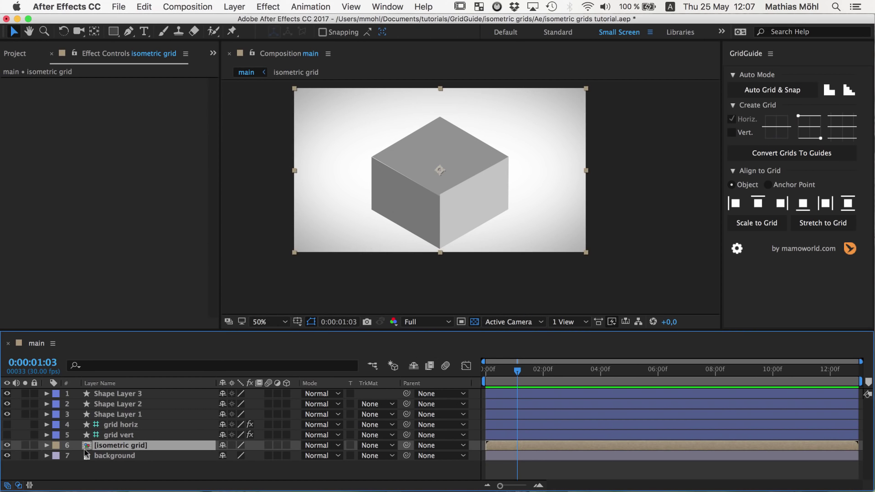
Inside isometric grid, uncheck Guide Layer on diag 1 and diag 2, then return to main
double_click(122, 447)
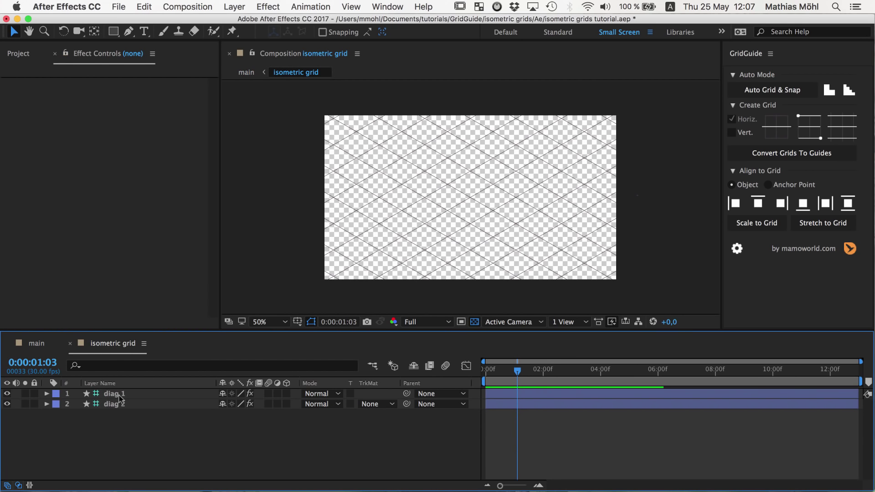
click(120, 395)
shift+click(118, 405)
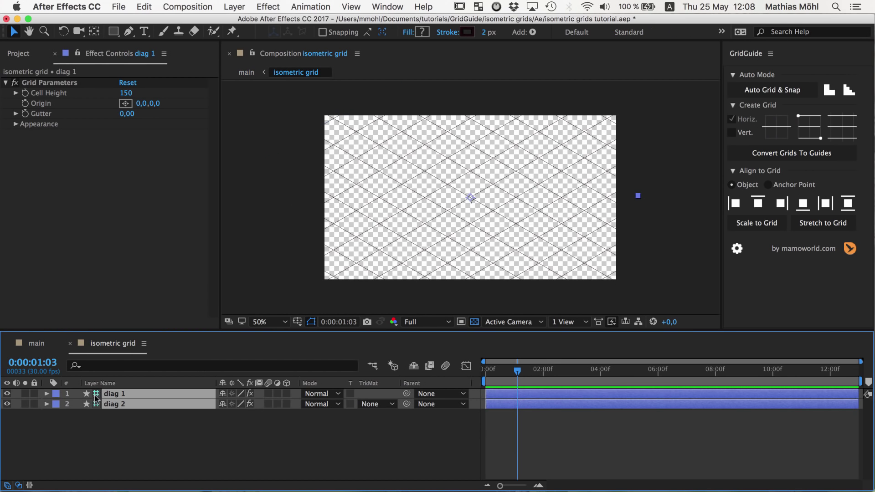
right_click(111, 395)
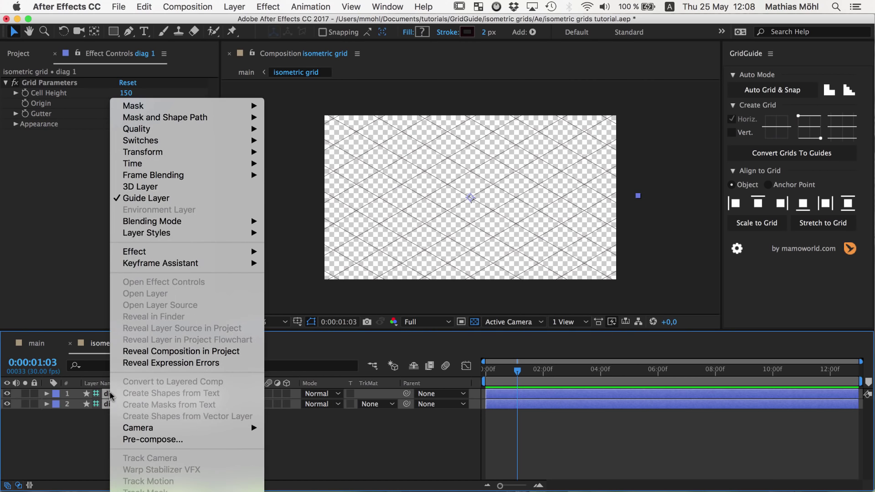
click(131, 201)
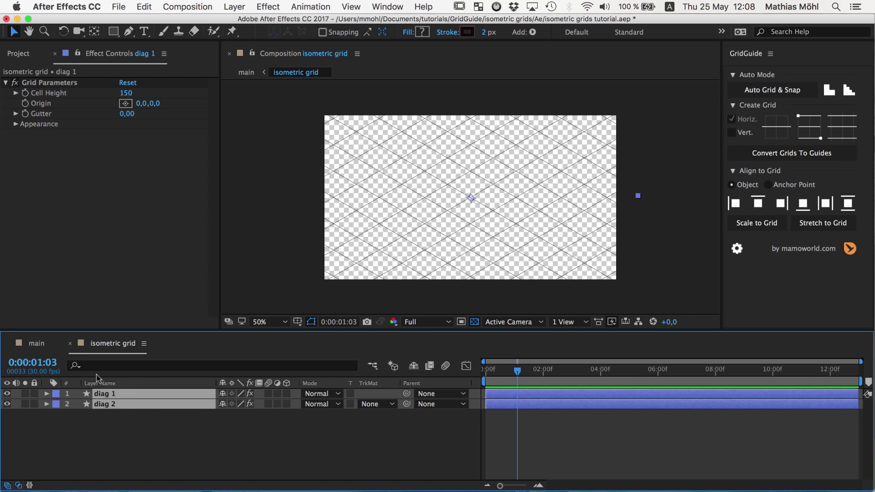
click(35, 345)
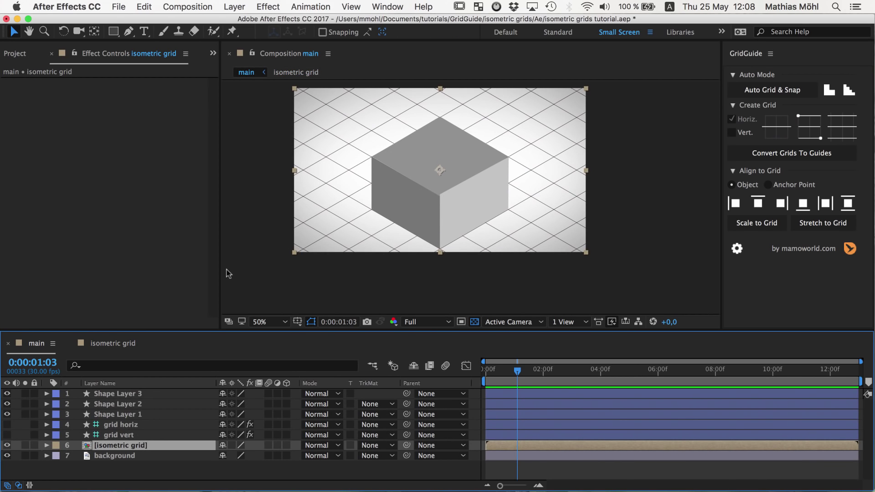
click(6, 445)
click(6, 446)
click(6, 445)
click(6, 445)
click(801, 208)
click(785, 209)
click(129, 427)
click(122, 439)
click(130, 427)
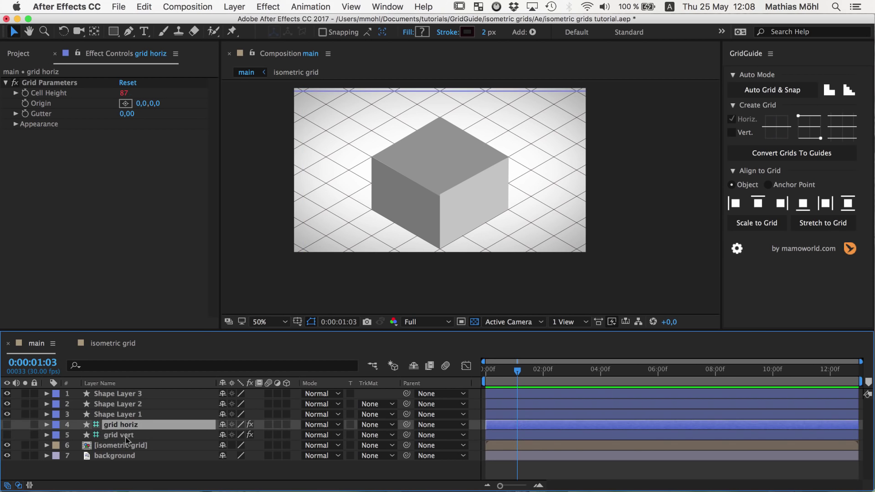
click(128, 439)
click(128, 428)
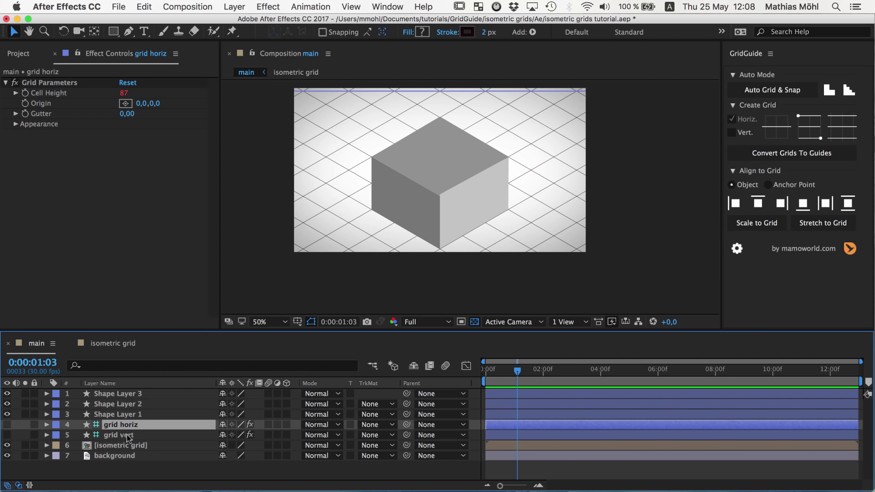